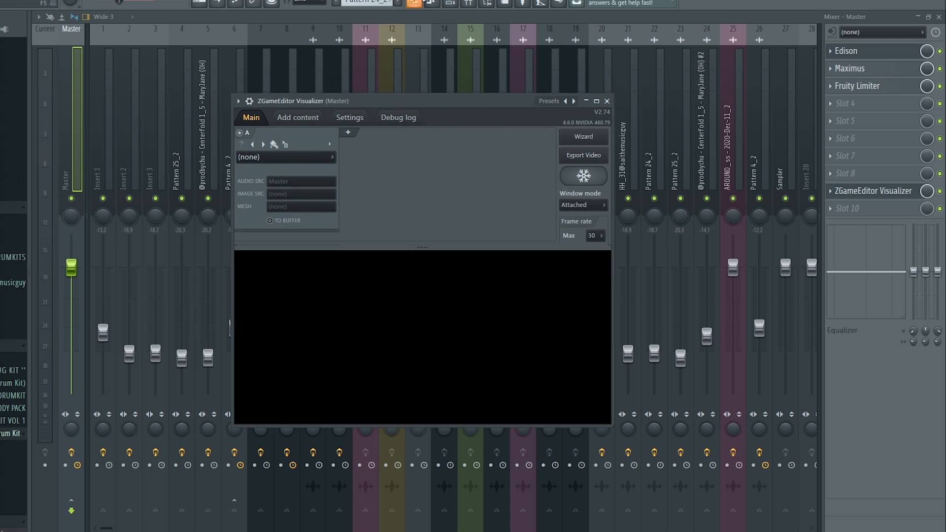
# Inspect the song's arrangement in the playlist up close and stop playback
pyautogui.click(422, 3)
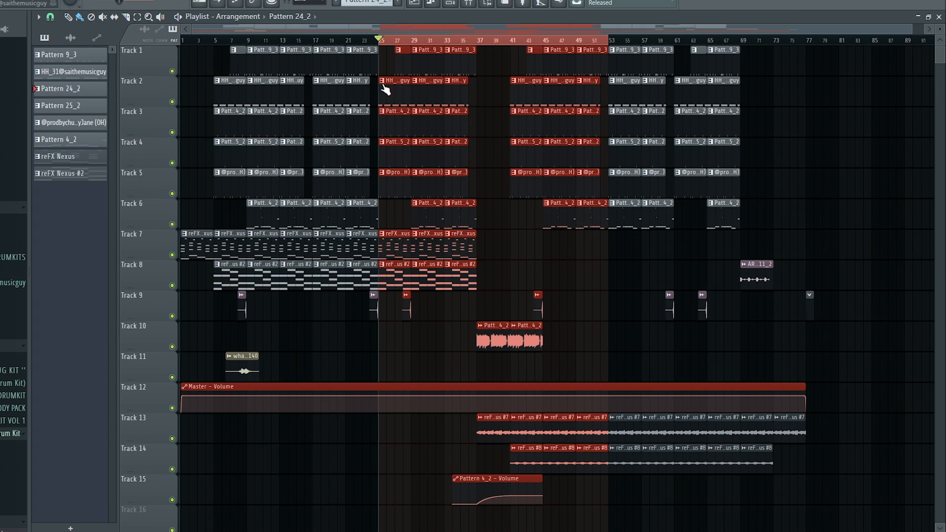
pyautogui.scroll(3, 386, 90)
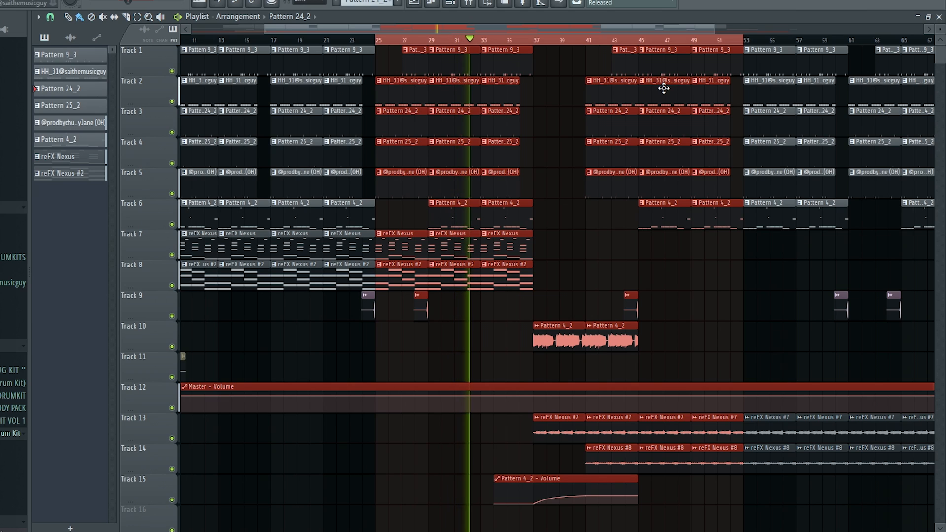
pyautogui.press('space')
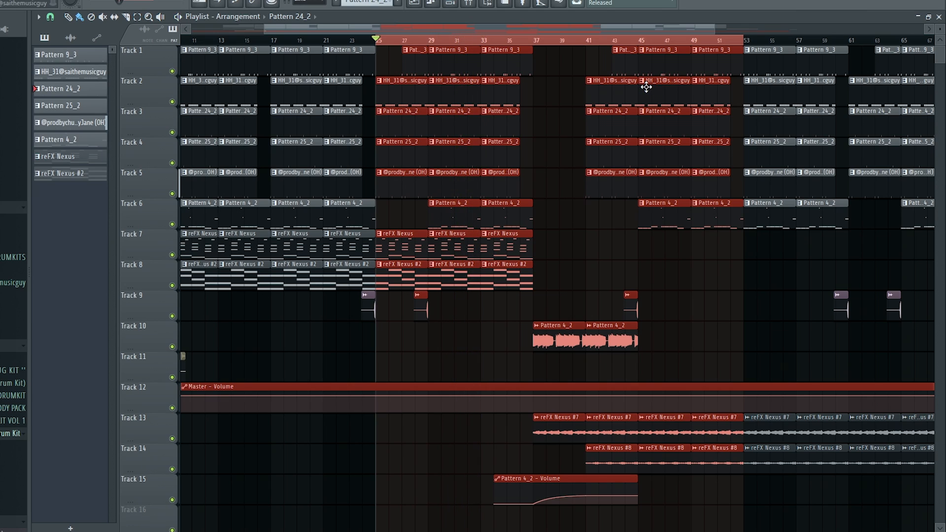
# Return to the mixer and open the Master track's ZGameEditor Visualizer, placing its window in clear view
pyautogui.click(468, 4)
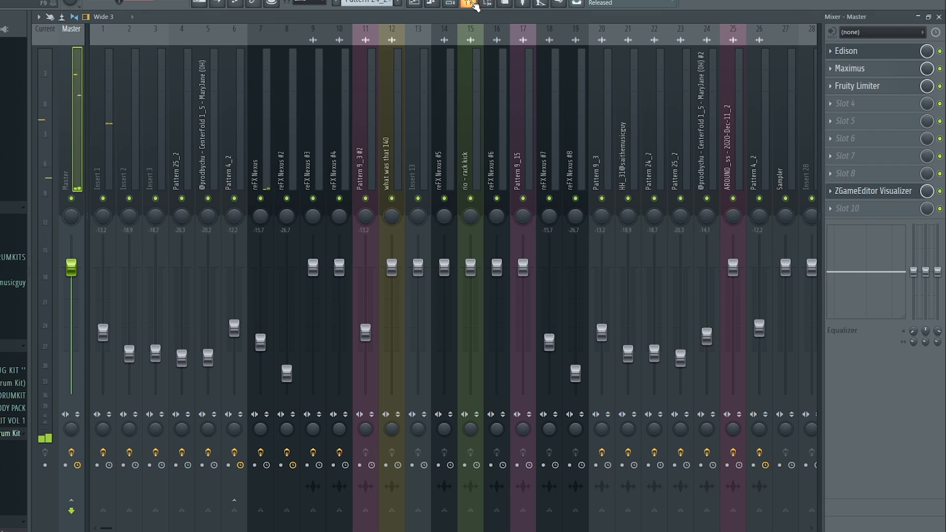
pyautogui.click(842, 191)
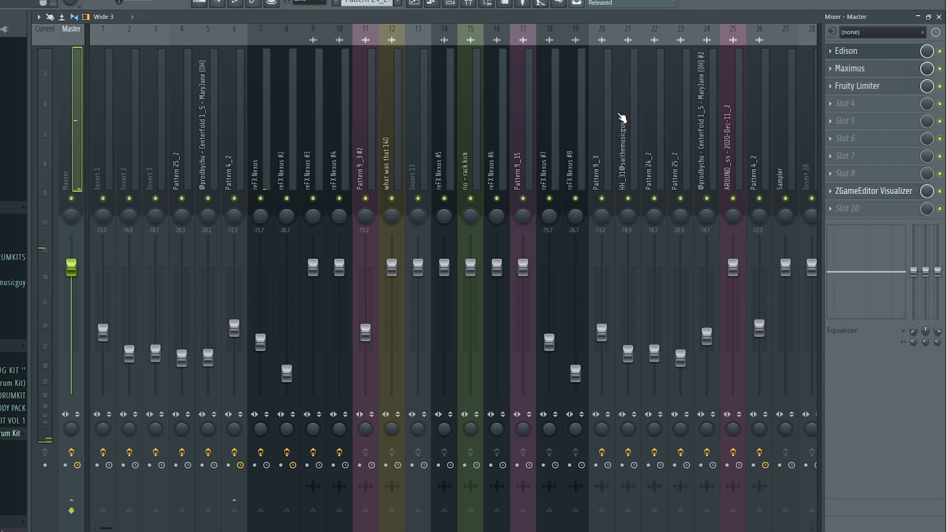
pyautogui.moveTo(377, 100); pyautogui.dragTo(396, 68)
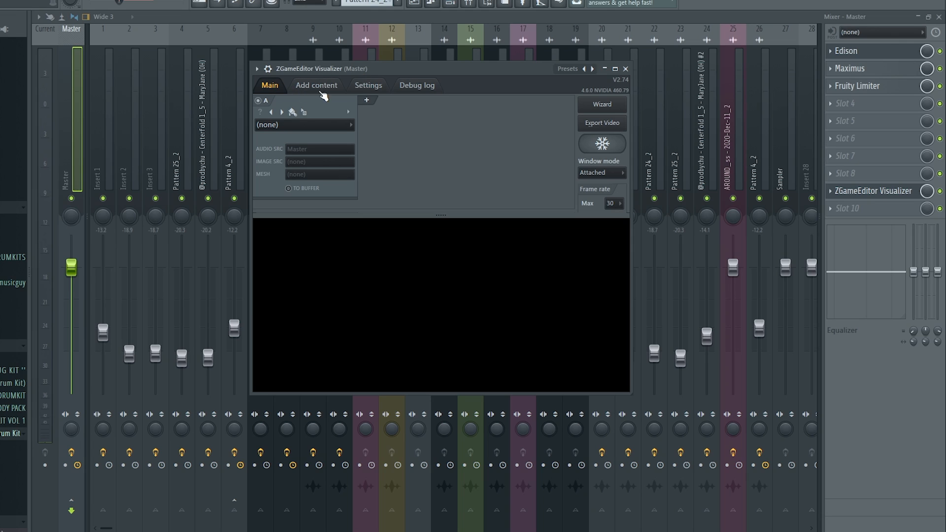
pyautogui.moveTo(358, 70); pyautogui.dragTo(386, 60)
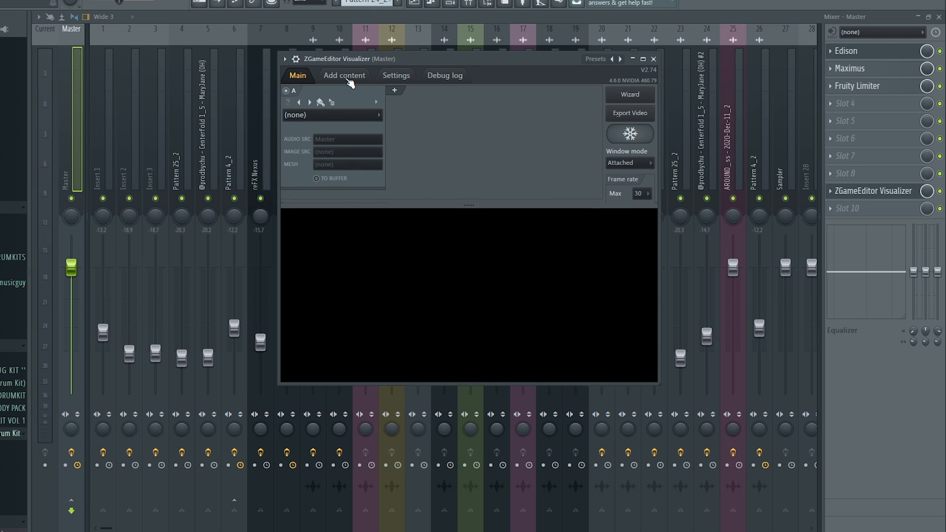
# Add TEST IMAGE.png to the visualizer's image content and return to its main layer view
pyautogui.click(347, 79)
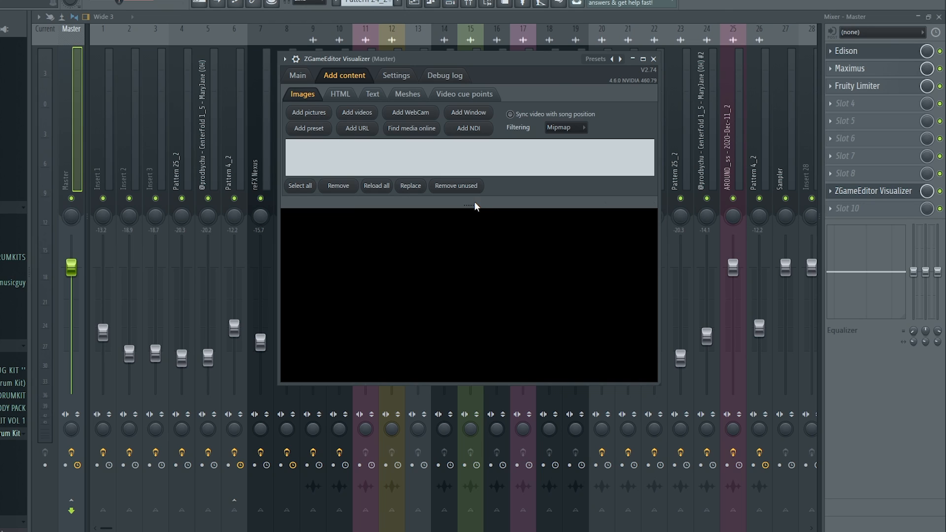
pyautogui.click(318, 122)
pyautogui.click(298, 75)
pyautogui.click(312, 116)
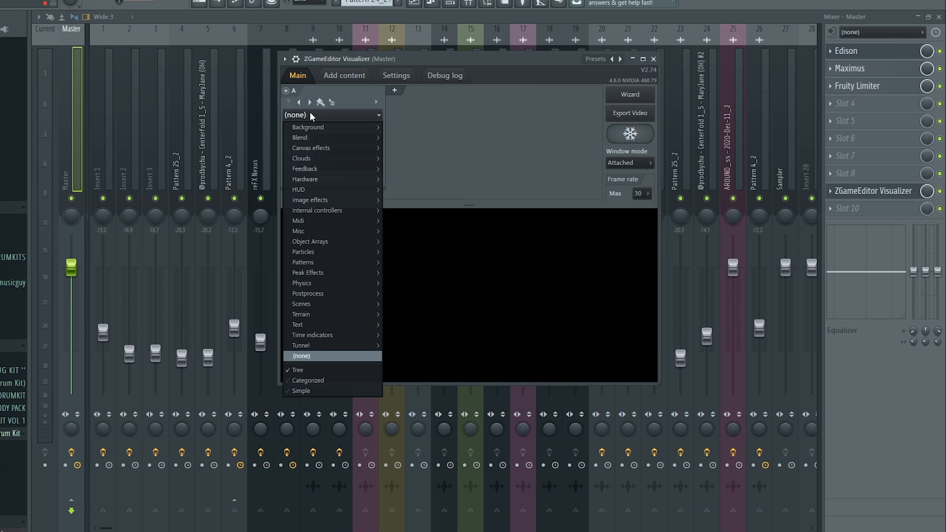
pyautogui.click(311, 116)
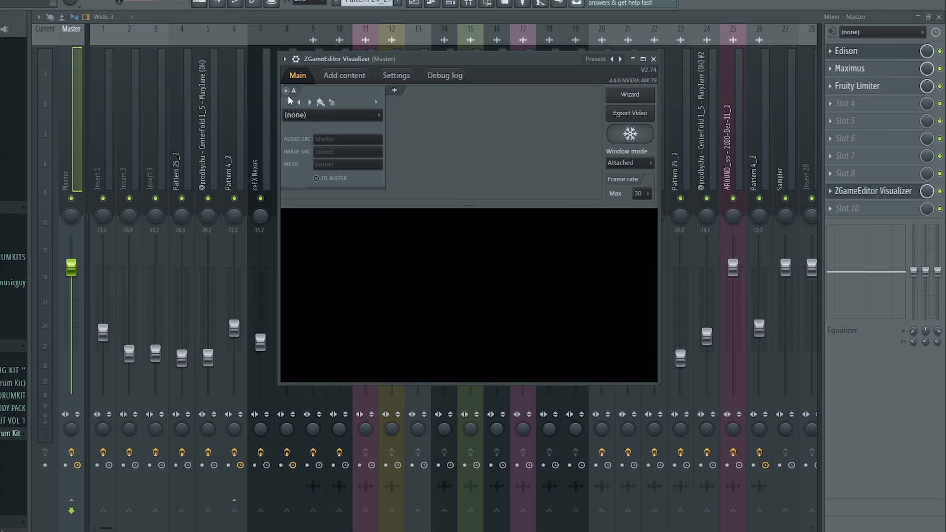
pyautogui.click(328, 116)
pyautogui.click(327, 114)
# Set the visualizer's window mode to Detached, move the preview window aside and minimize it
pyautogui.click(628, 166)
pyautogui.click(615, 190)
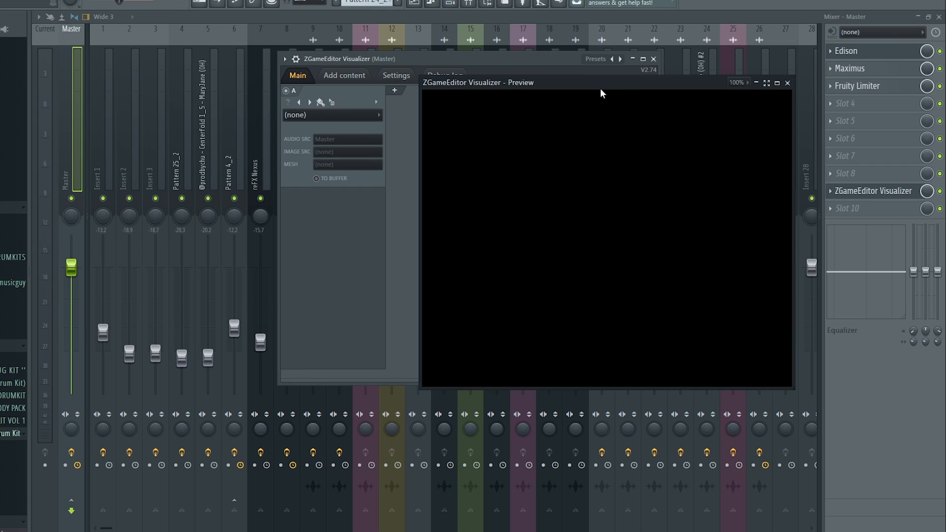
pyautogui.moveTo(677, 85); pyautogui.dragTo(808, 84)
pyautogui.click(887, 81)
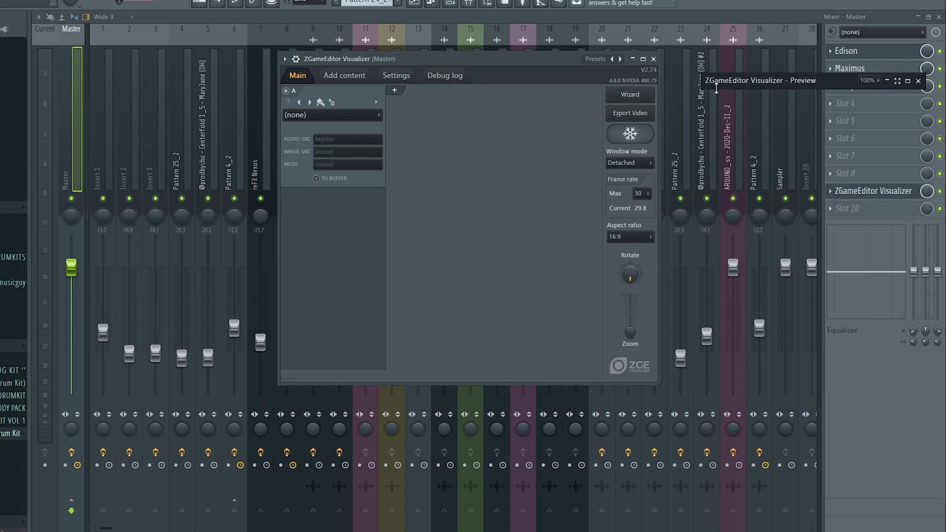
# Assign the Image effect to layer A and set its image source to TEST IMAGE.png
pyautogui.click(352, 117)
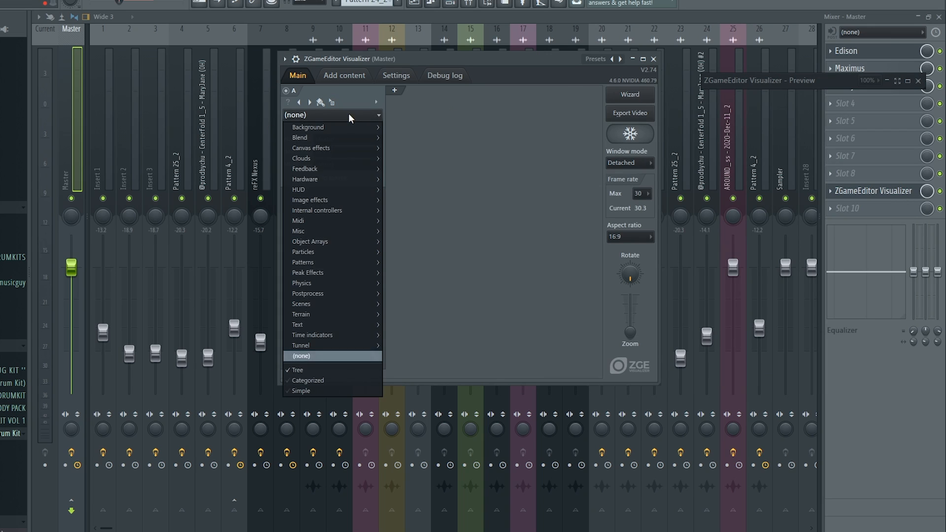
pyautogui.moveTo(316, 205)
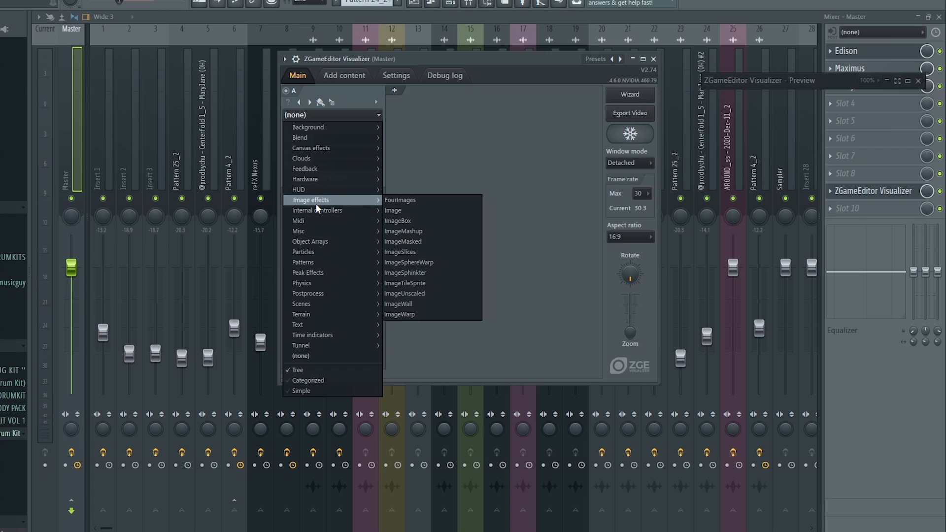
pyautogui.click(412, 199)
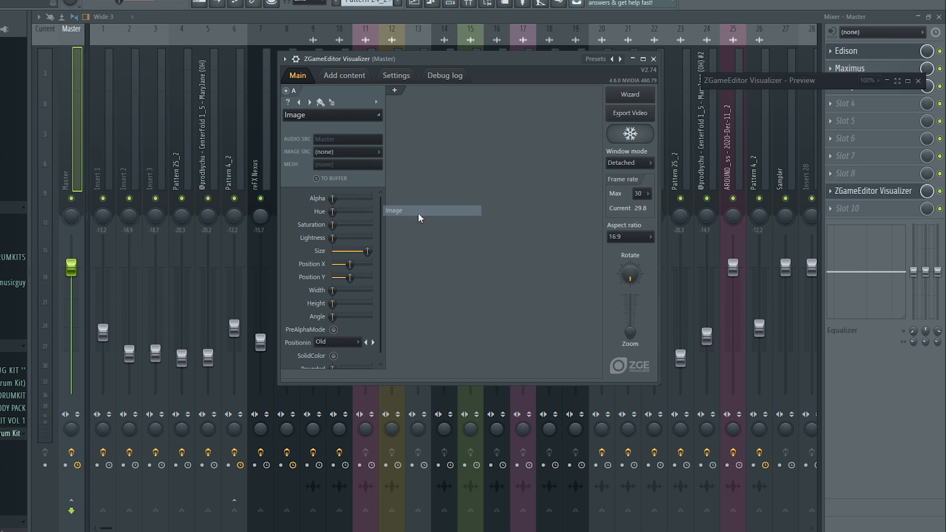
pyautogui.click(320, 153)
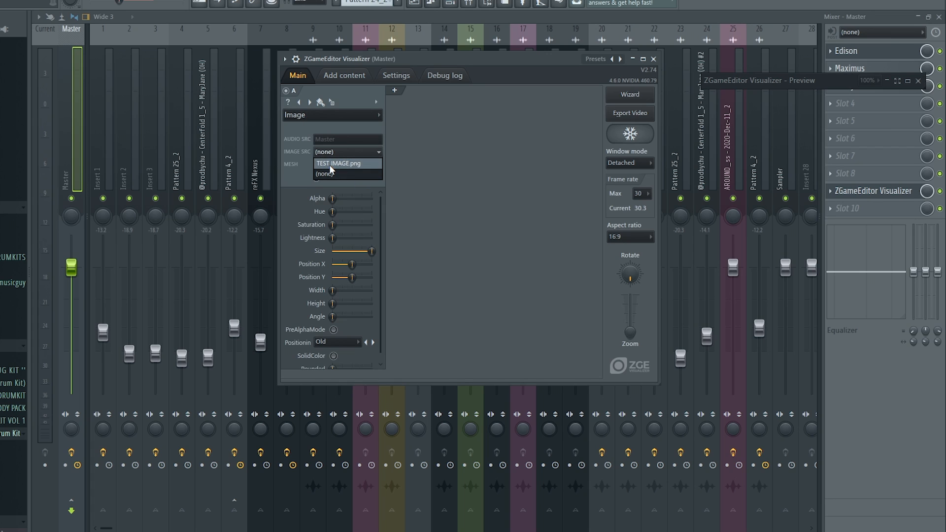
pyautogui.click(331, 165)
# Check the image in full-screen preview, return to windowed view and place the preview beside the layer settings
pyautogui.doubleClick(708, 77)
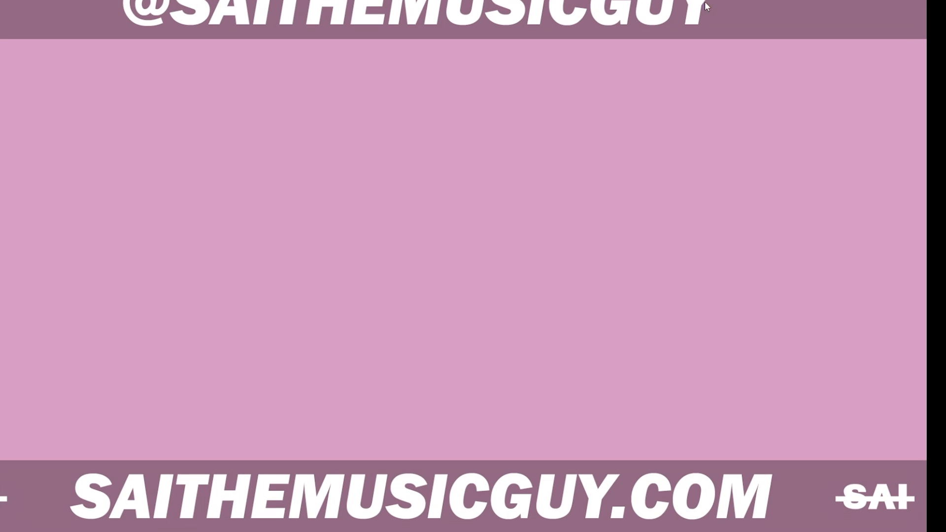
pyautogui.doubleClick(716, 154)
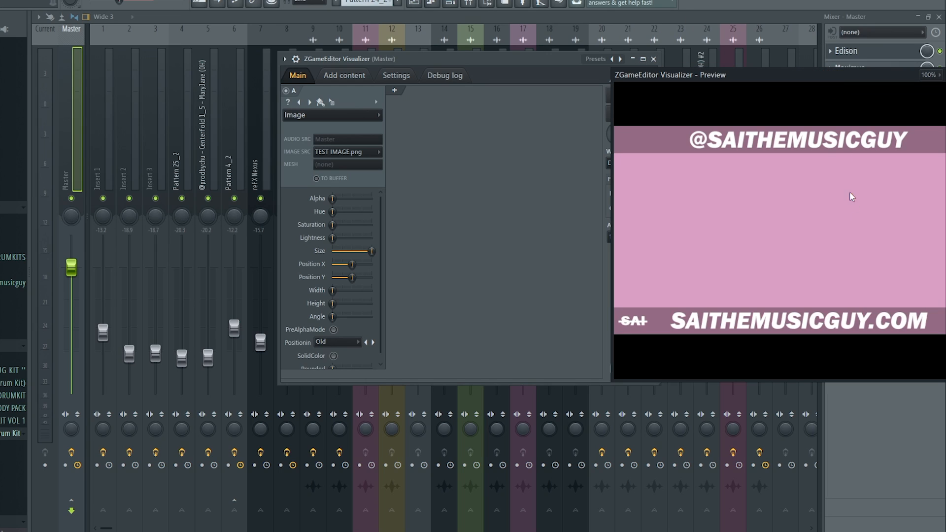
pyautogui.moveTo(770, 72); pyautogui.dragTo(554, 73)
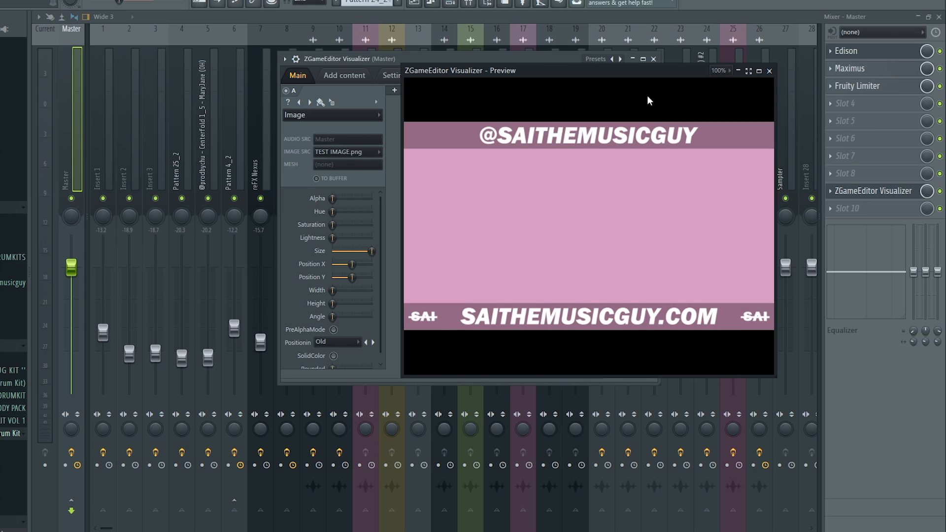
pyautogui.moveTo(657, 70); pyautogui.dragTo(833, 64)
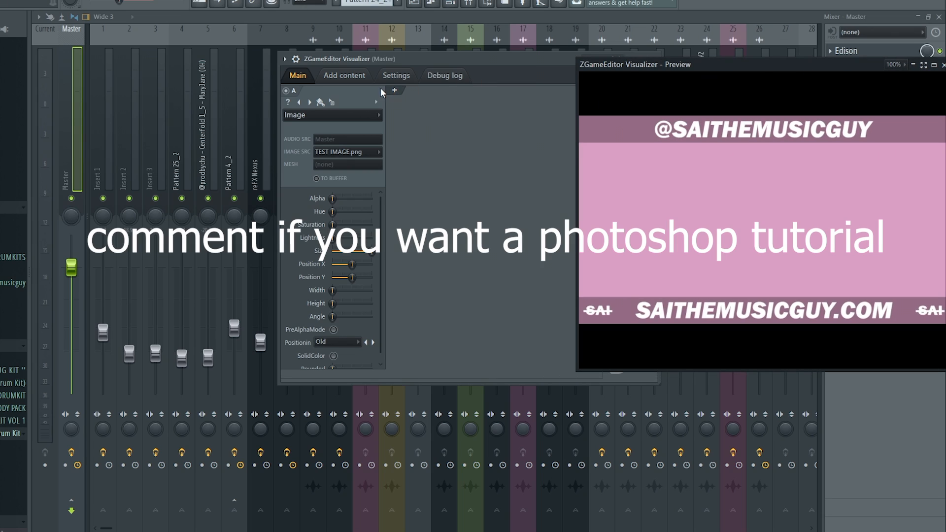
pyautogui.moveTo(709, 64); pyautogui.dragTo(624, 82)
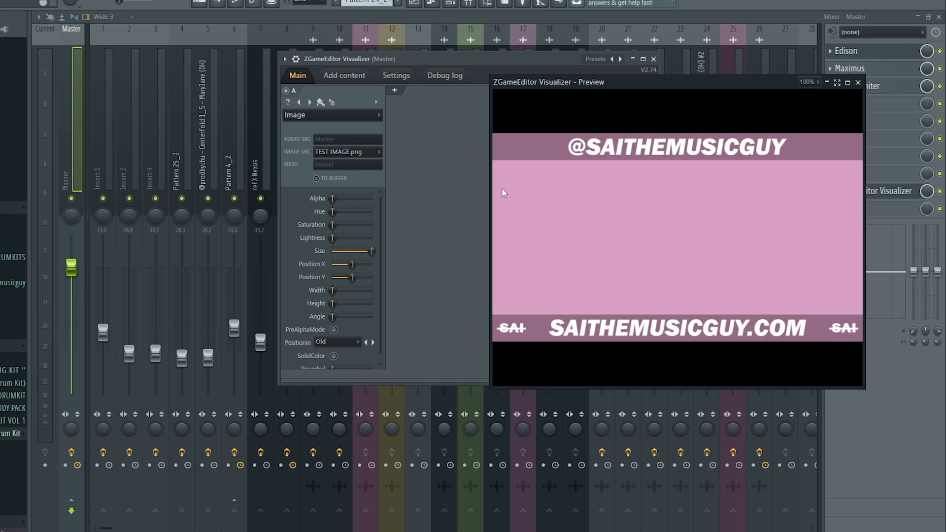
pyautogui.moveTo(770, 84); pyautogui.dragTo(849, 74)
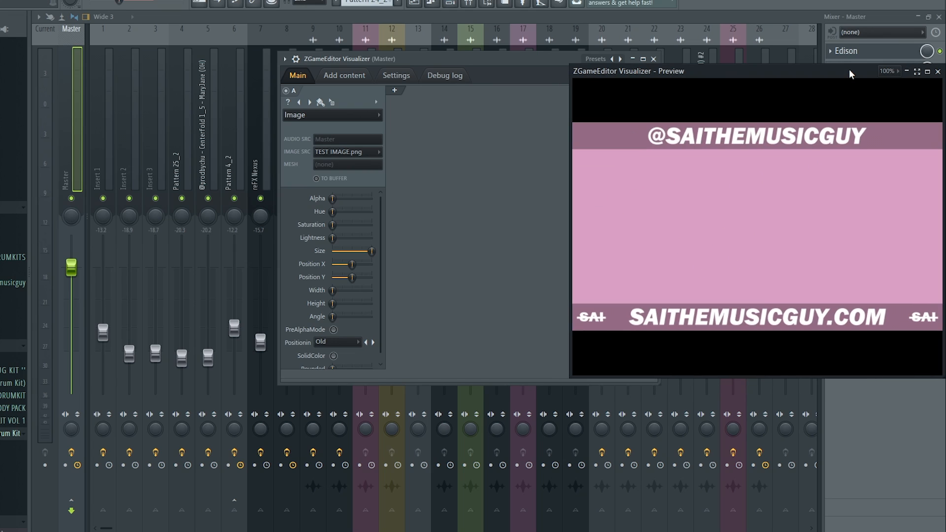
# Add layer B to the visualizer and assign it the Linear peak effect
pyautogui.click(395, 91)
pyautogui.moveTo(495, 60); pyautogui.dragTo(346, 49)
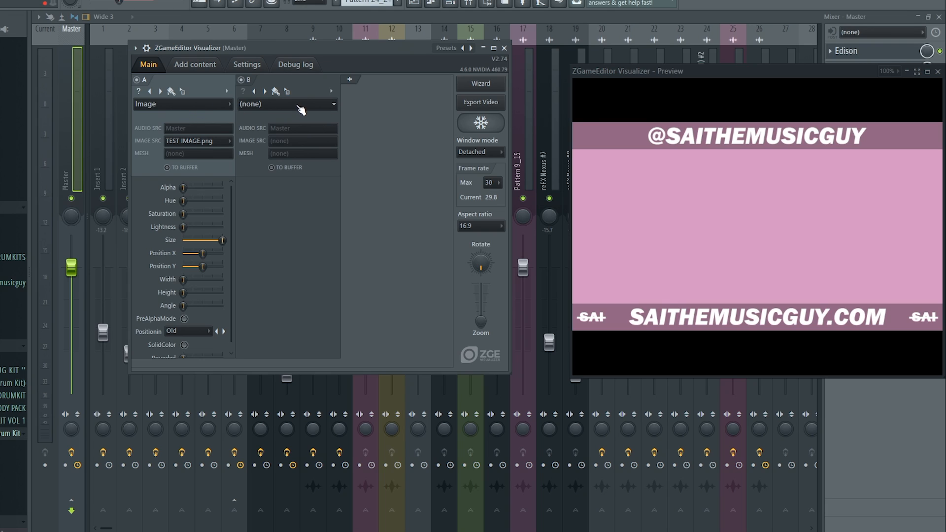
pyautogui.click(318, 107)
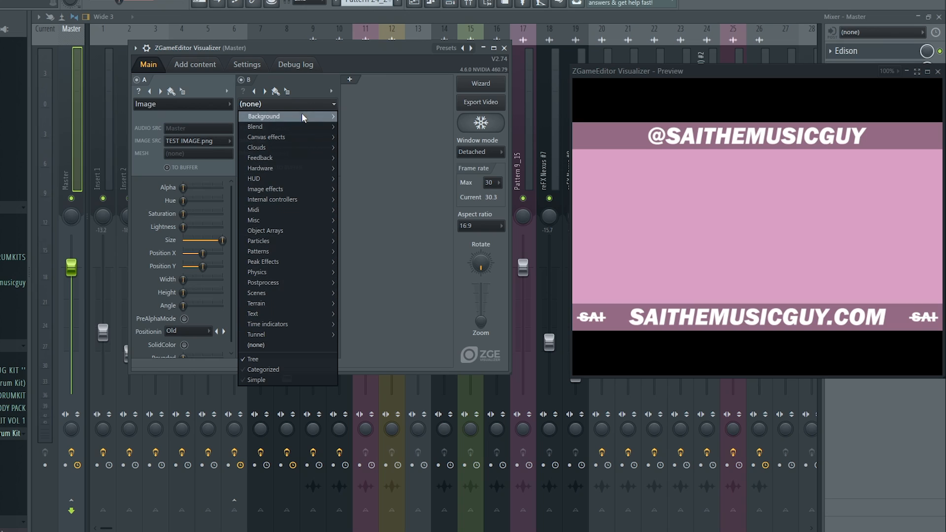
pyautogui.click(301, 103)
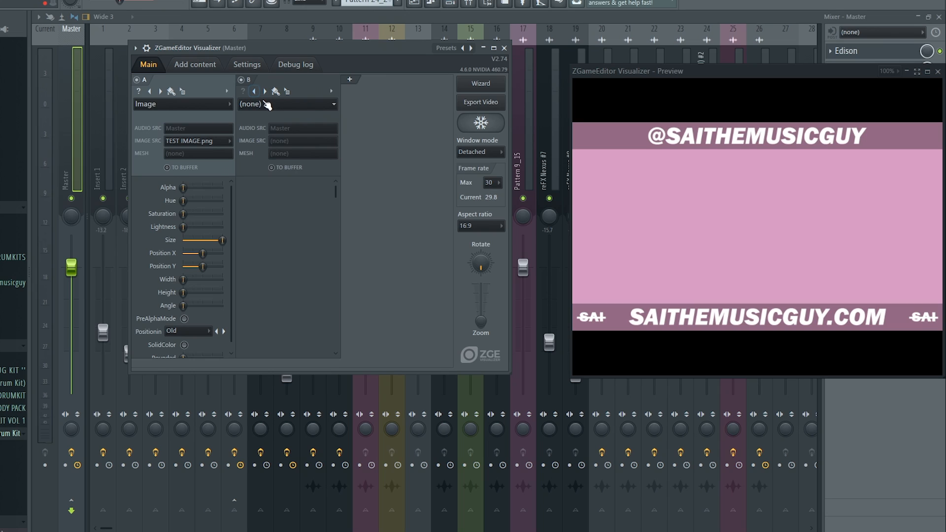
pyautogui.click(267, 104)
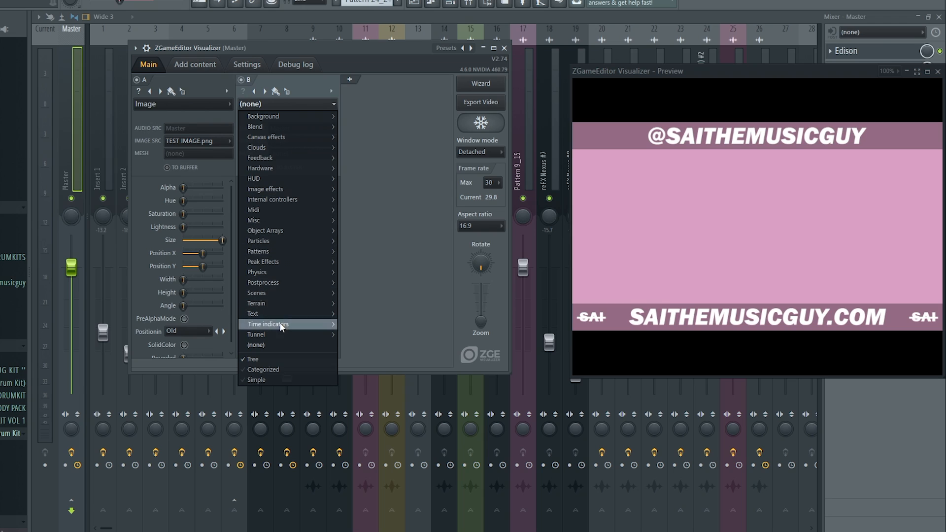
pyautogui.moveTo(290, 263)
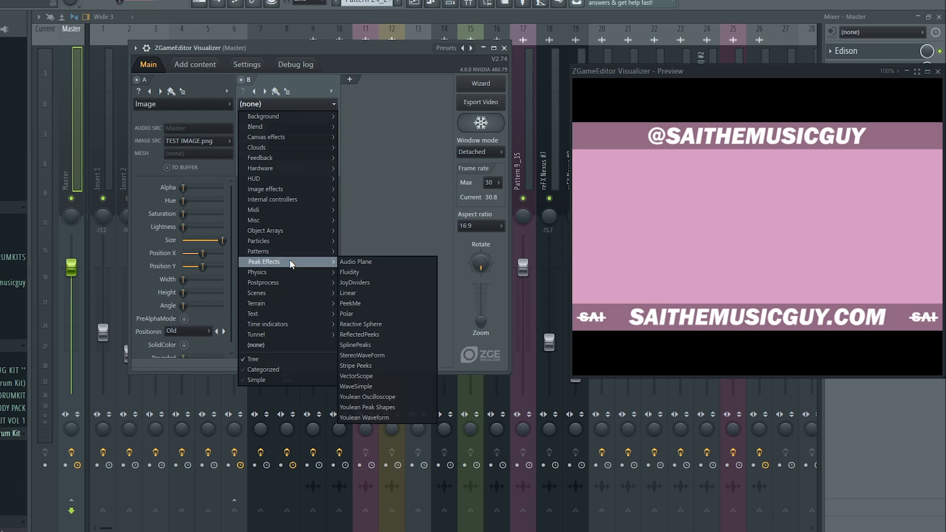
pyautogui.click(377, 293)
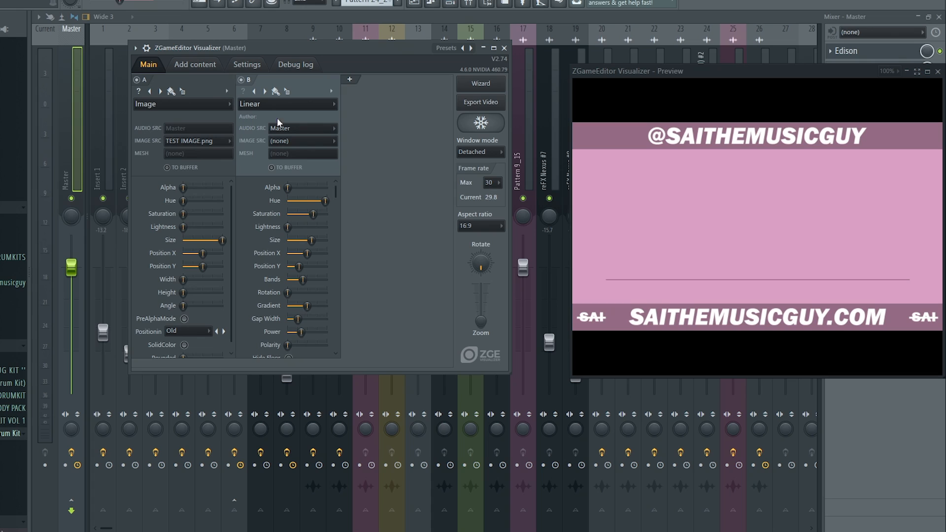
# Play the song to examine how the Linear effect reacts in the preview, with both windows side by side
pyautogui.moveTo(680, 72); pyautogui.dragTo(561, 31)
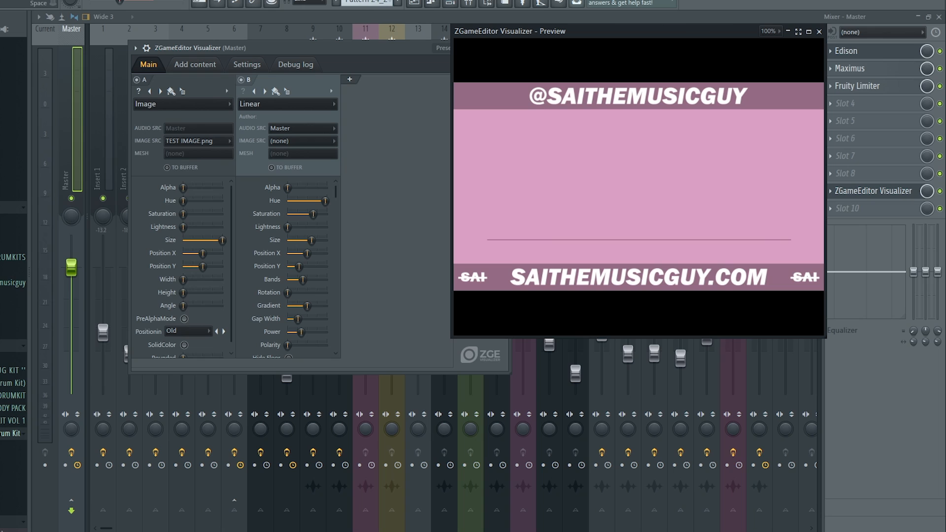
pyautogui.press('space')
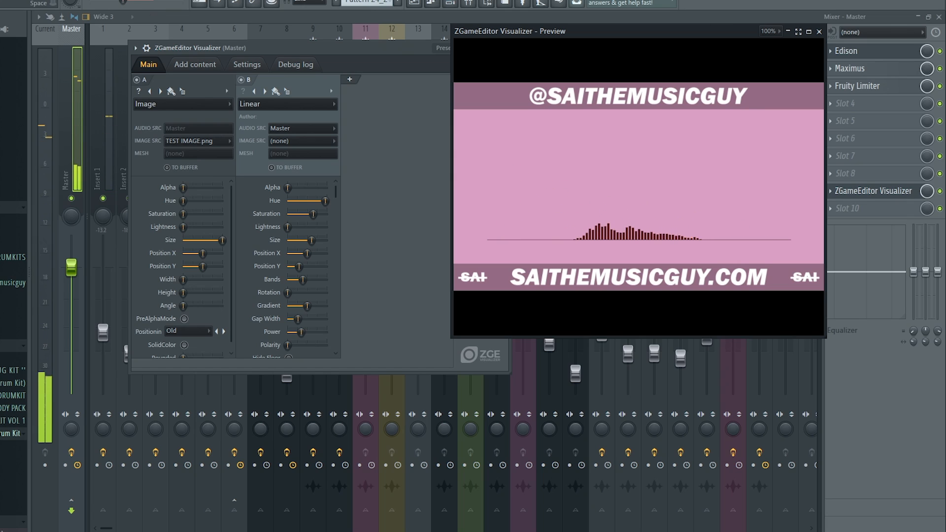
pyautogui.press('space')
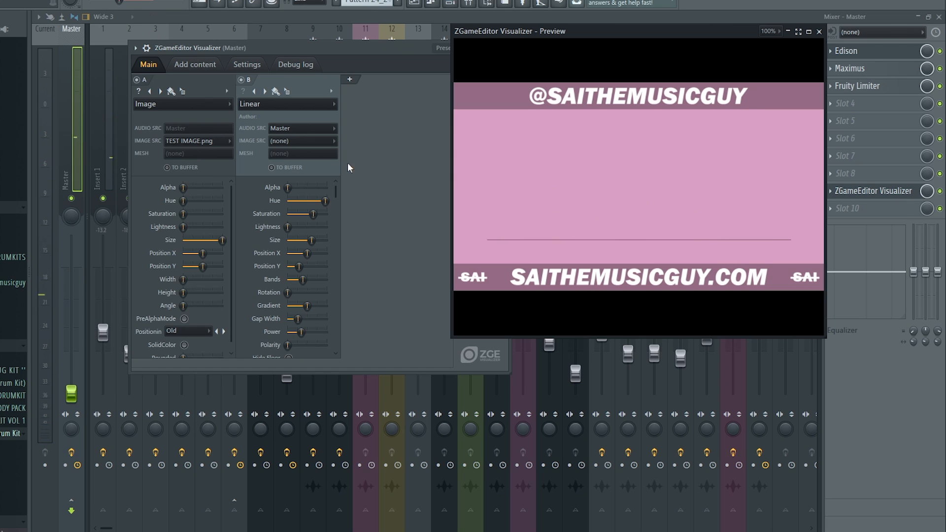
pyautogui.moveTo(279, 47); pyautogui.dragTo(242, 46)
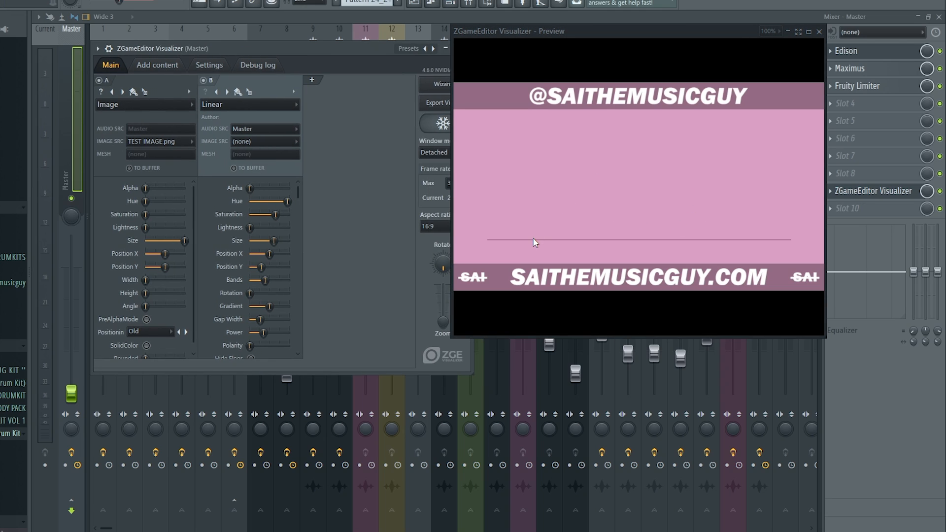
pyautogui.press('space')
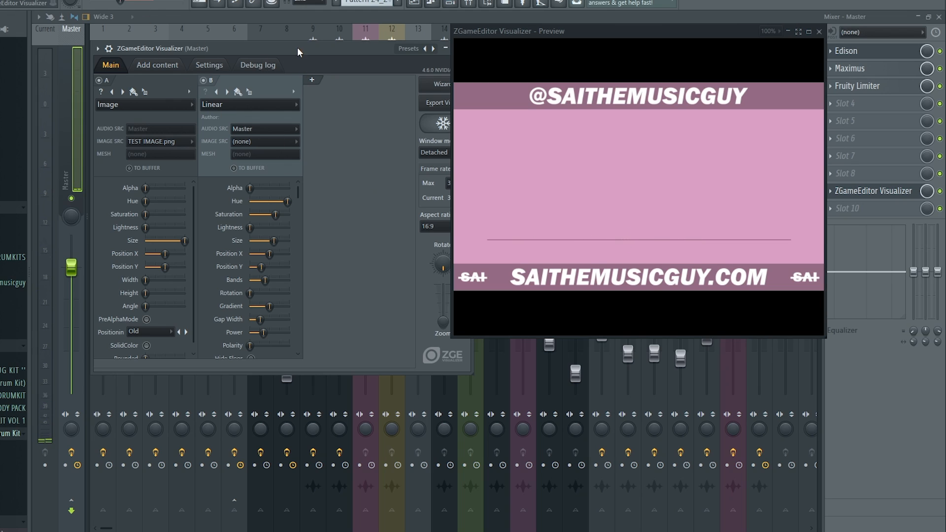
# Look through the Linear layer's adjustable parameters with the visualizer window repositioned
pyautogui.moveTo(297, 48); pyautogui.dragTo(324, 52)
pyautogui.scroll(-2, 250, 217)
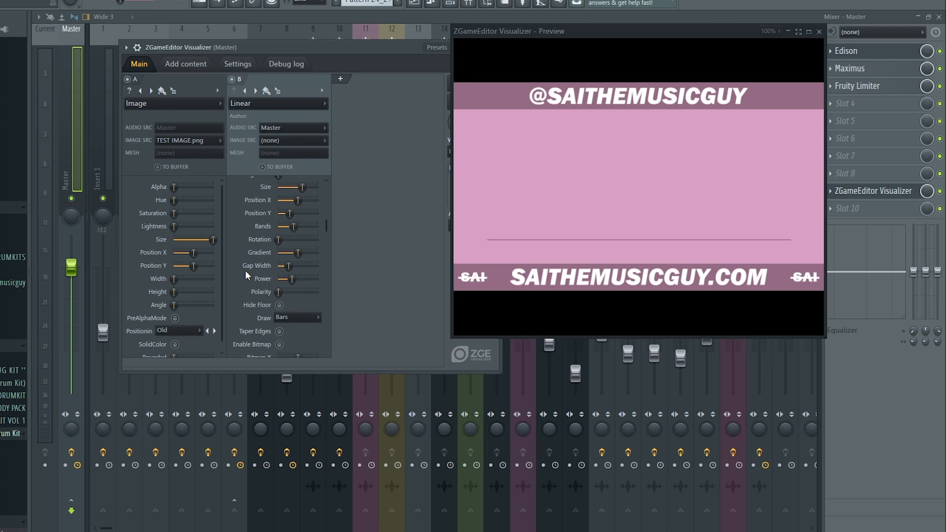
pyautogui.scroll(2, 264, 289)
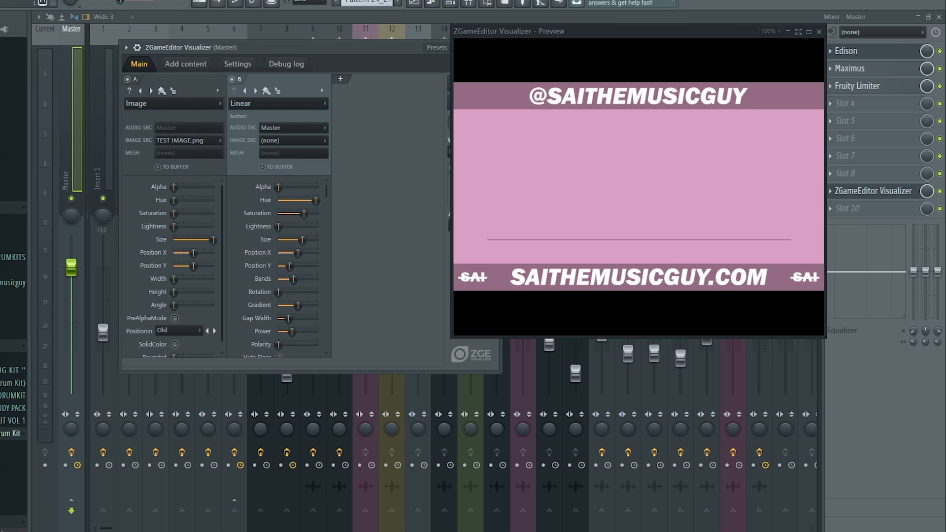
# Increase the Linear layer's Size to span the image width and lower Position Y to the upper edge of the website banner
pyautogui.press('space')
pyautogui.rightClick(318, 214)
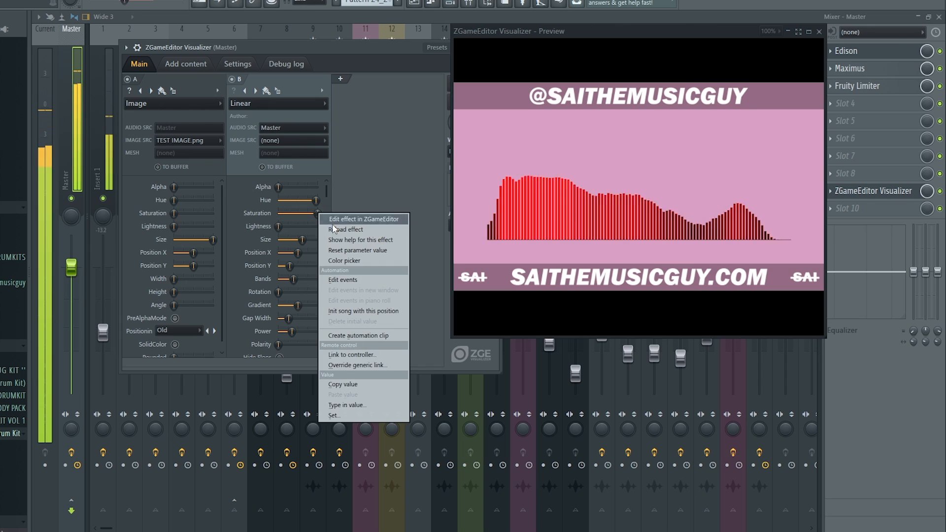
pyautogui.click(302, 239)
pyautogui.moveTo(302, 239); pyautogui.dragTo(306, 240)
pyautogui.press('space')
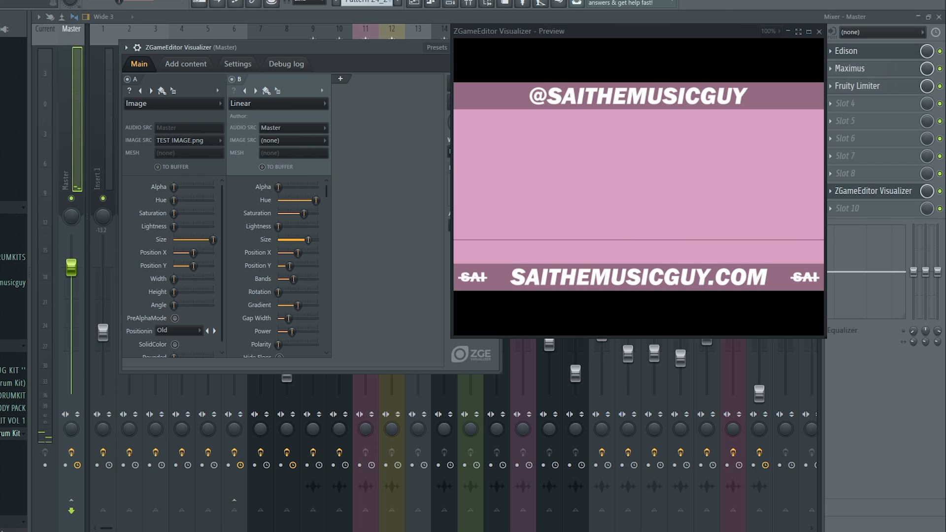
pyautogui.moveTo(296, 268); pyautogui.dragTo(285, 266)
pyautogui.press('space')
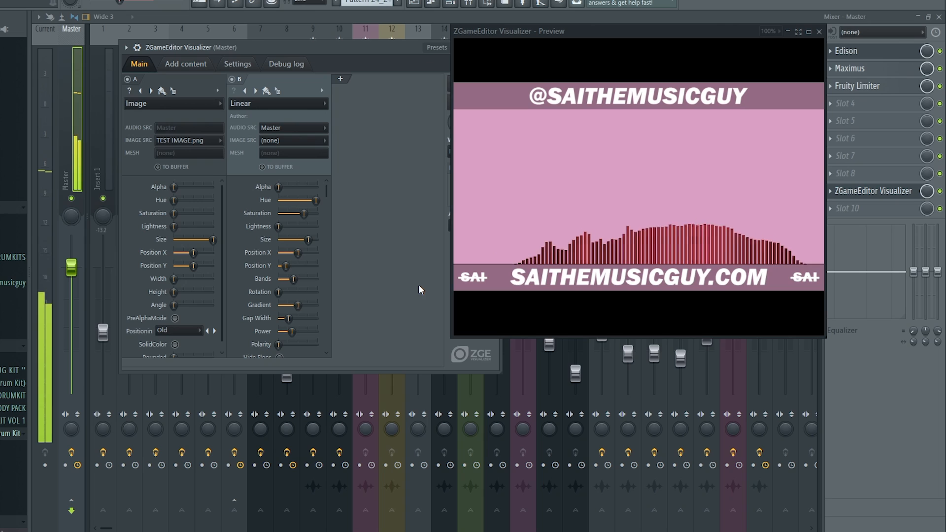
# Try the Linear layer's Gradient at its minimum while the song plays, and reset that parameter to its default
pyautogui.scroll(-4, 248, 294)
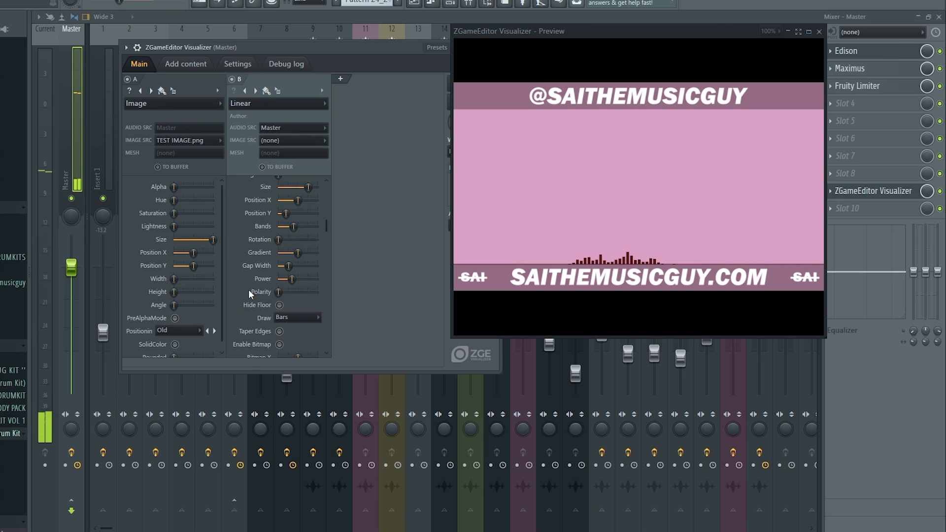
pyautogui.moveTo(298, 255); pyautogui.dragTo(281, 255)
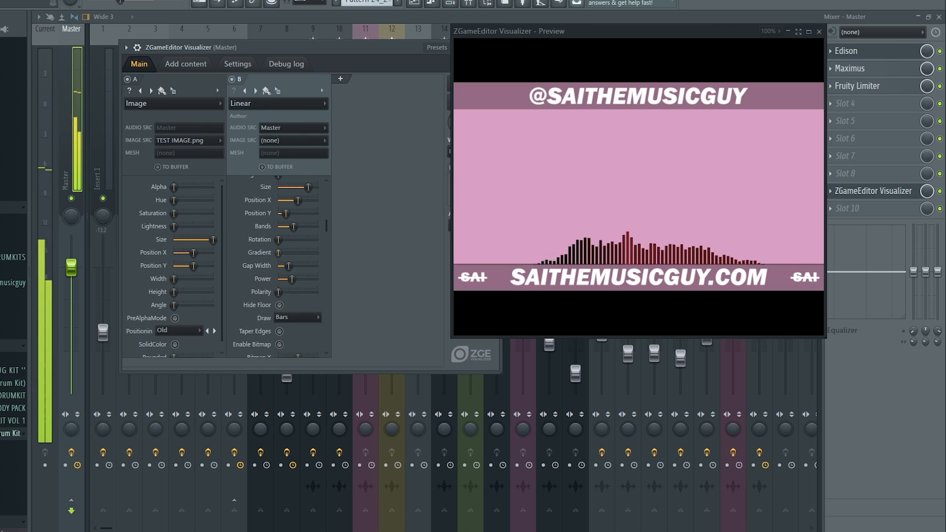
pyautogui.rightClick(280, 255)
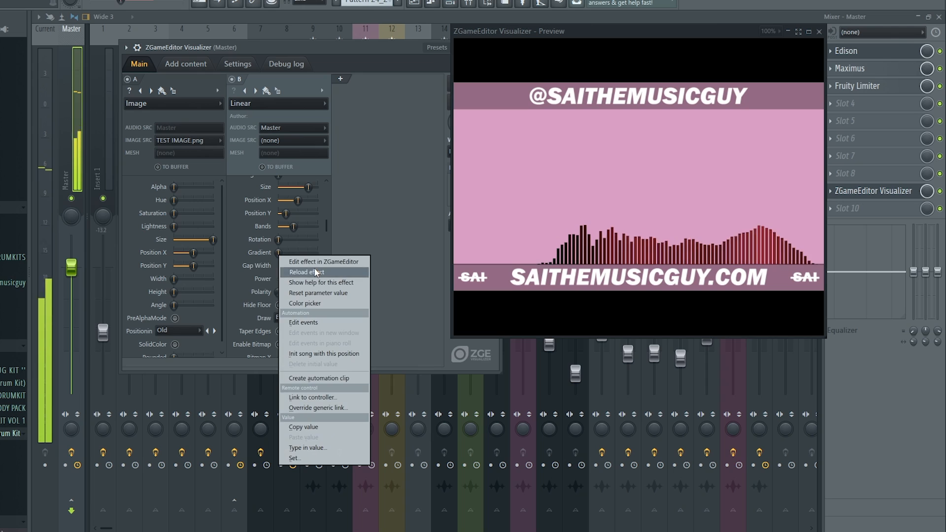
pyautogui.click(318, 293)
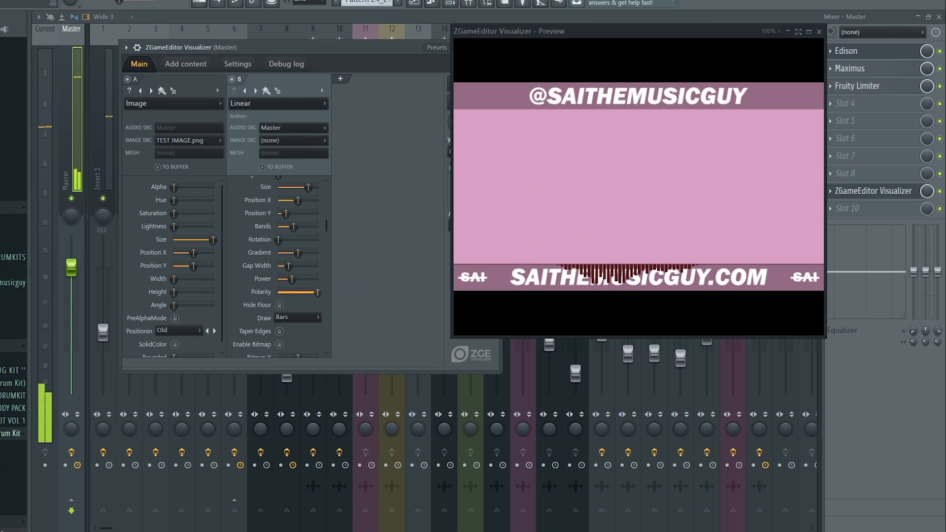
# Turn on Hide Floor for the Linear layer and watch the bars during playback
pyautogui.scroll(-5, 222, 286)
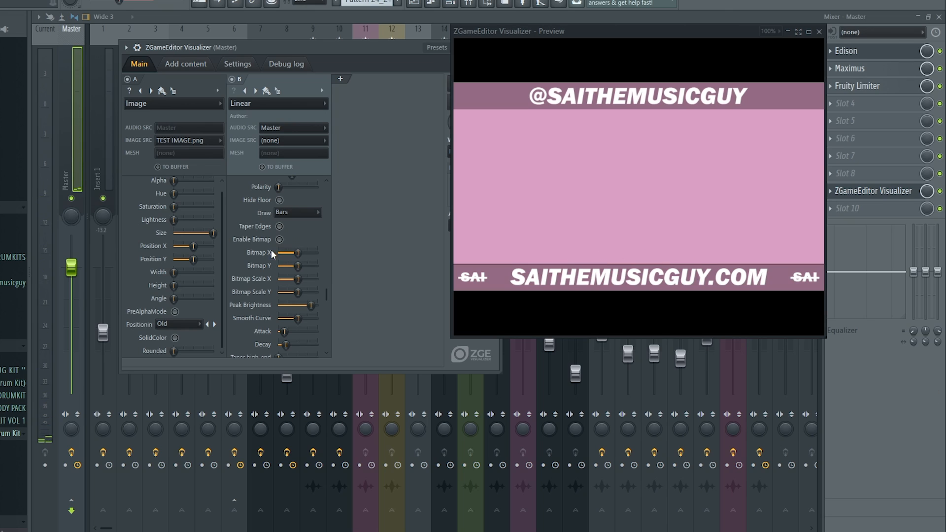
pyautogui.click(280, 200)
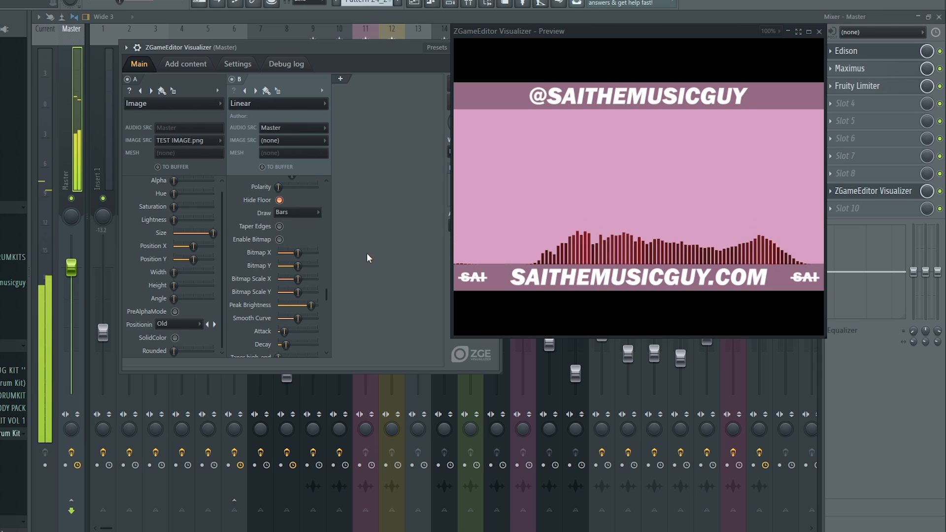
pyautogui.scroll(4, 262, 232)
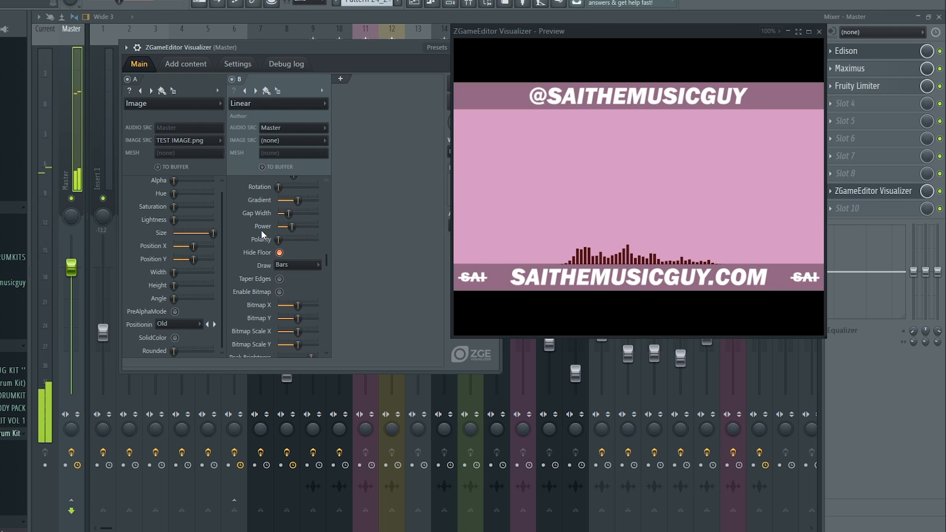
pyautogui.scroll(4, 294, 233)
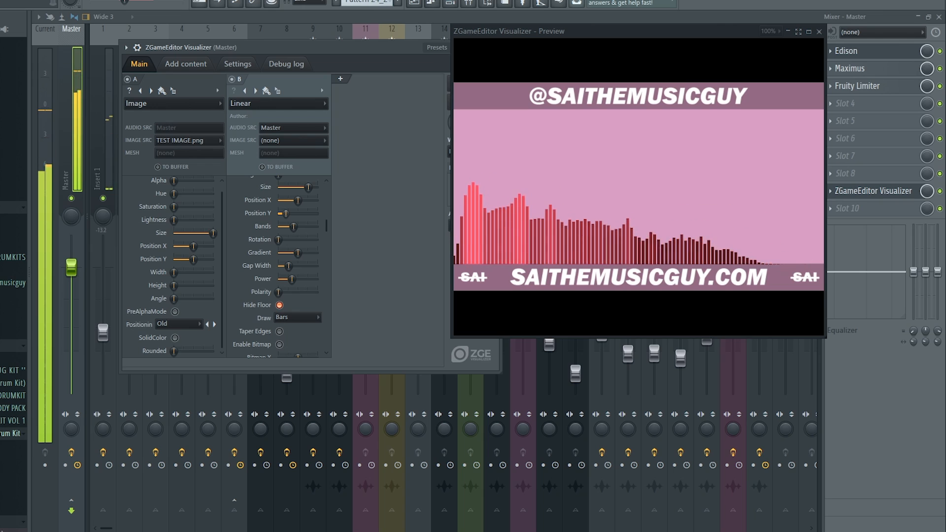
# Set the Linear layer's Saturation and Gradient to their minimum to remove the red colouring from the bars
pyautogui.scroll(-3, 259, 235)
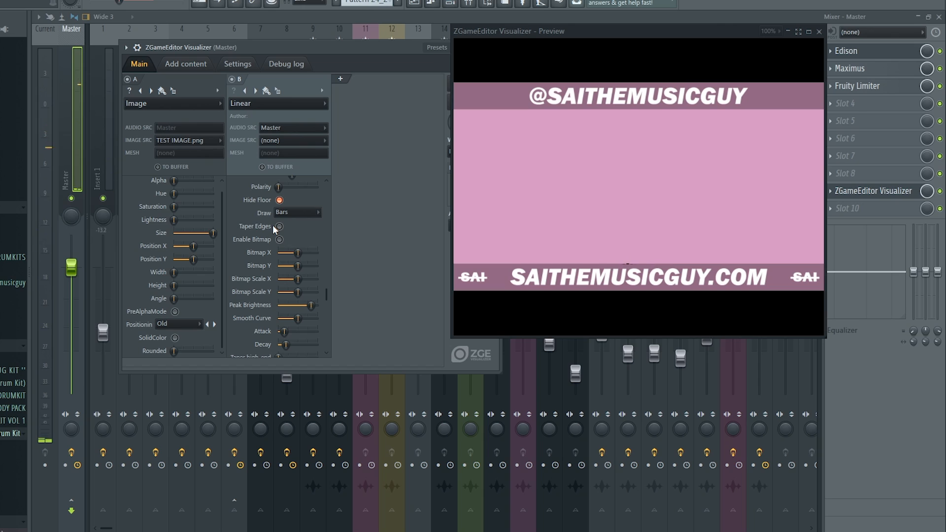
pyautogui.scroll(3, 273, 224)
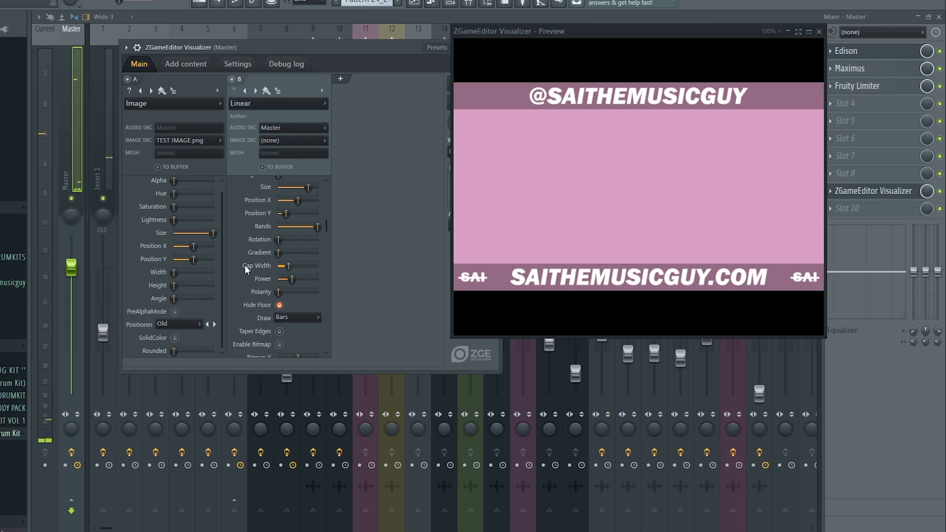
pyautogui.scroll(2, 285, 267)
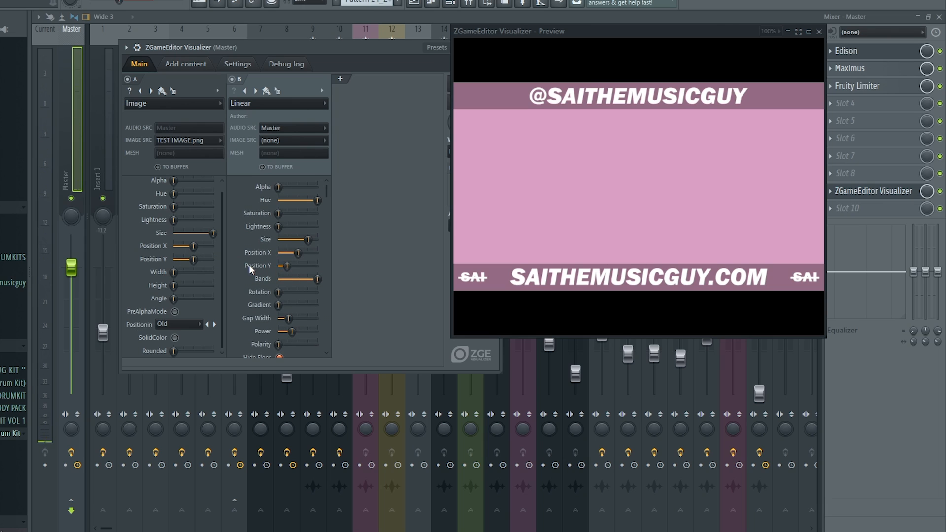
pyautogui.scroll(-2, 250, 268)
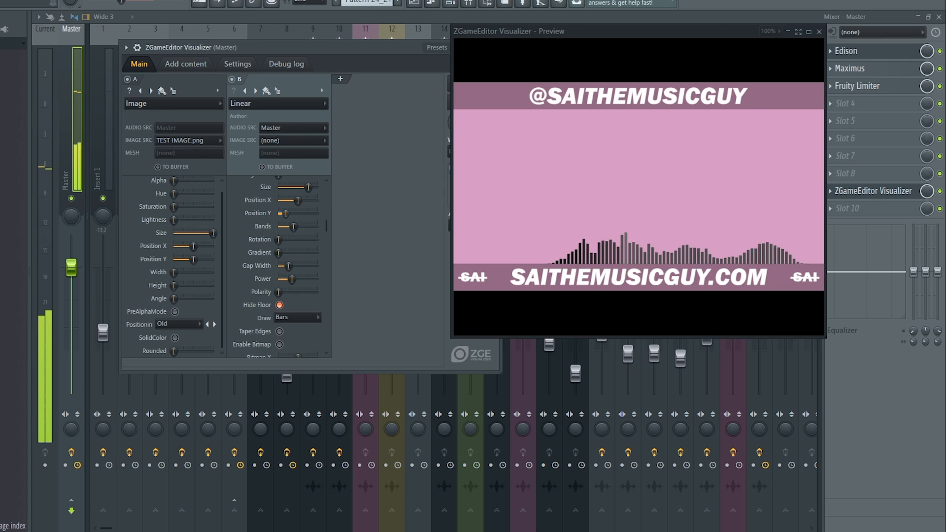
# Fill the peaks into a solid shape with Bands at maximum and Gap Width at minimum, and enable Taper Edges
pyautogui.moveTo(293, 226); pyautogui.dragTo(317, 227)
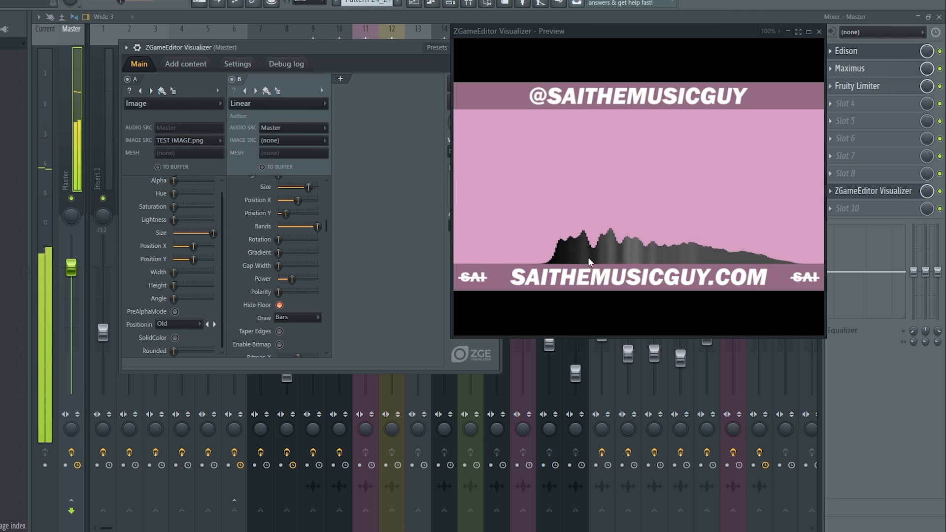
pyautogui.scroll(-3, 246, 244)
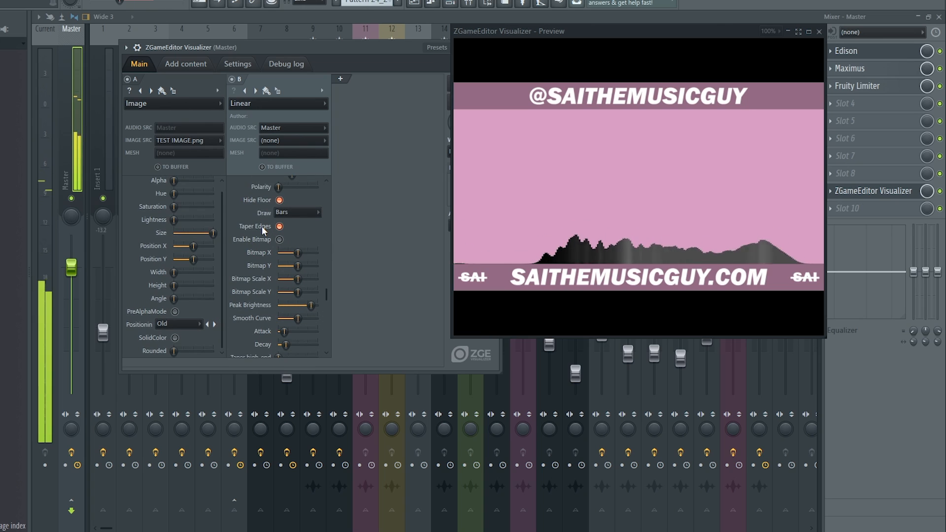
pyautogui.scroll(-1, 254, 233)
pyautogui.scroll(4, 254, 234)
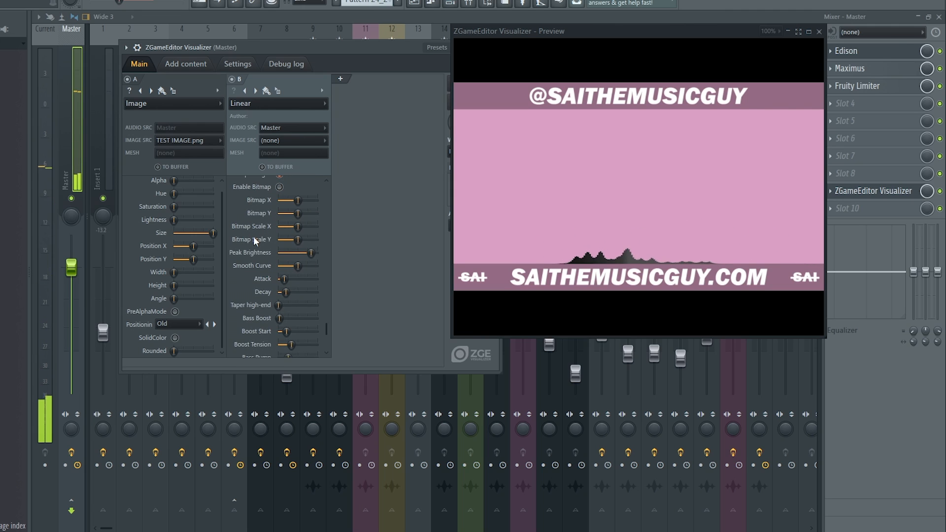
# Change the Linear layer's Draw style to Curve
pyautogui.scroll(-4, 249, 247)
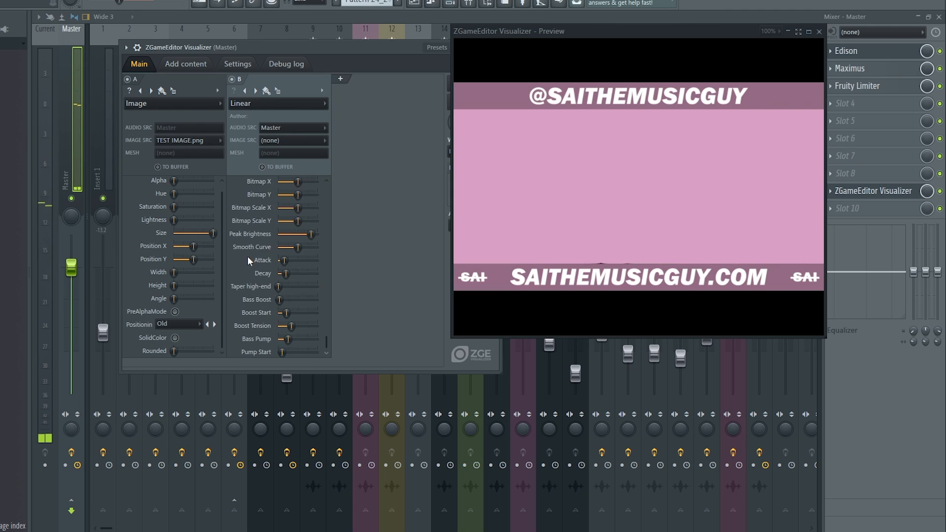
pyautogui.click(312, 195)
pyautogui.click(312, 196)
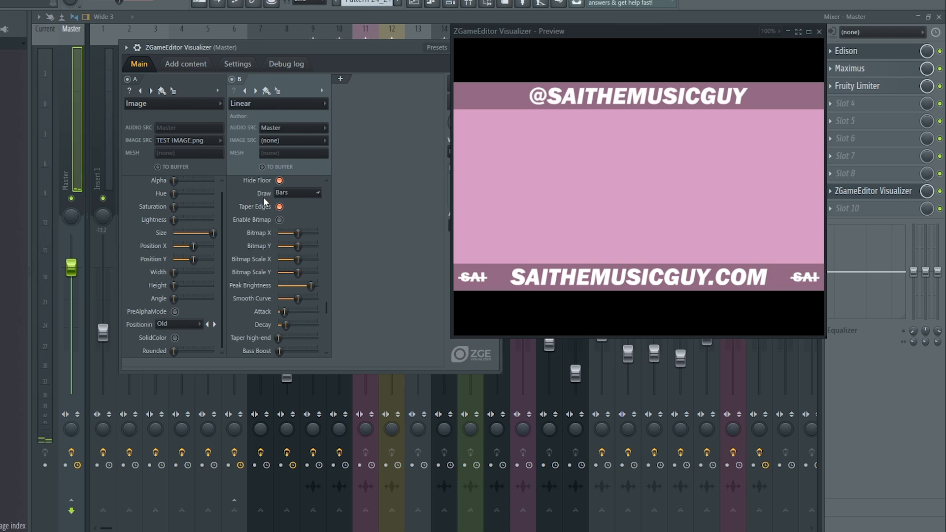
pyautogui.scroll(4, 242, 241)
pyautogui.click(301, 249)
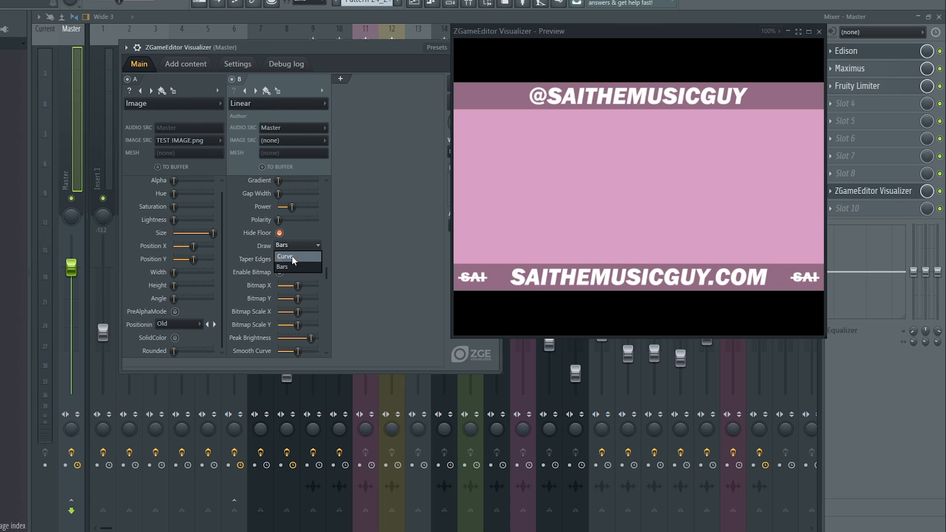
pyautogui.click(285, 256)
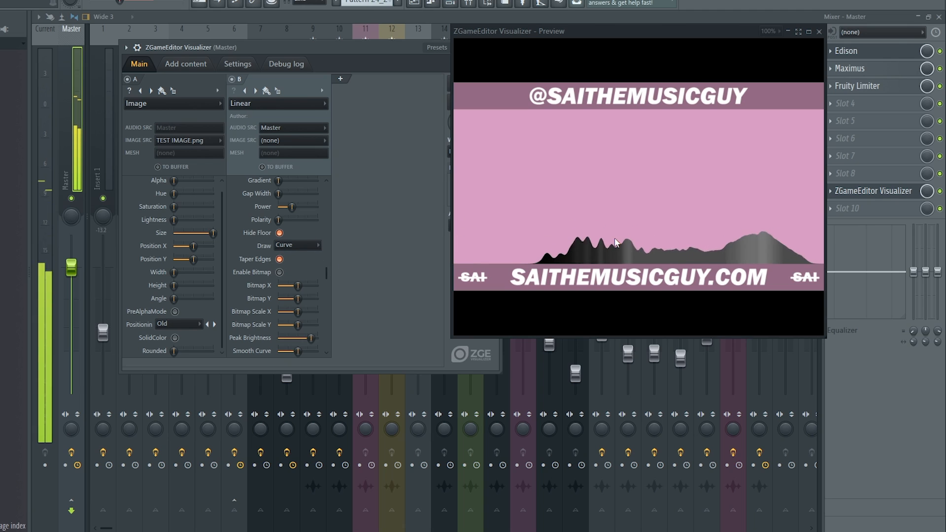
# Make the curve white by setting the Linear layer's Lightness and Saturation to minimum and Gradient to the middle
pyautogui.scroll(9, 276, 266)
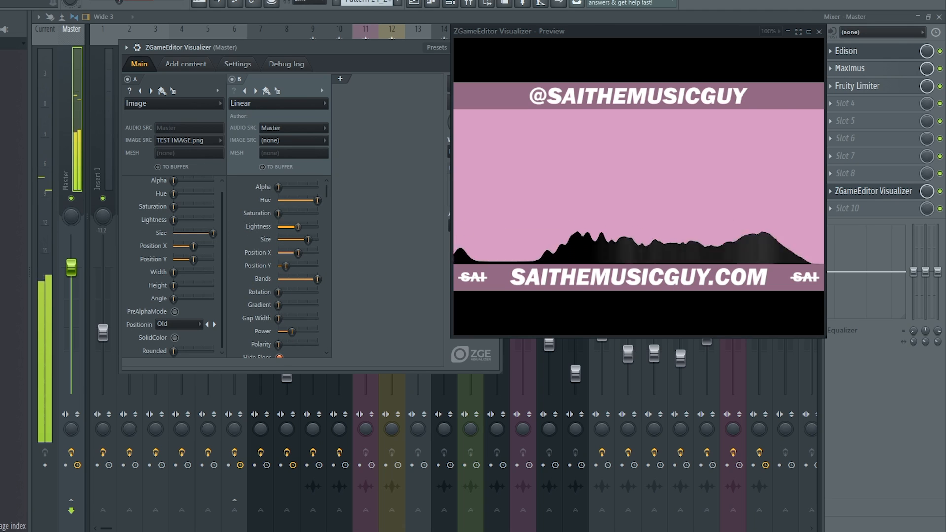
pyautogui.moveTo(298, 227); pyautogui.dragTo(278, 227)
pyautogui.moveTo(279, 213); pyautogui.dragTo(317, 213)
pyautogui.scroll(-5, 241, 273)
pyautogui.scroll(5, 241, 272)
pyautogui.moveTo(280, 305); pyautogui.dragTo(297, 305)
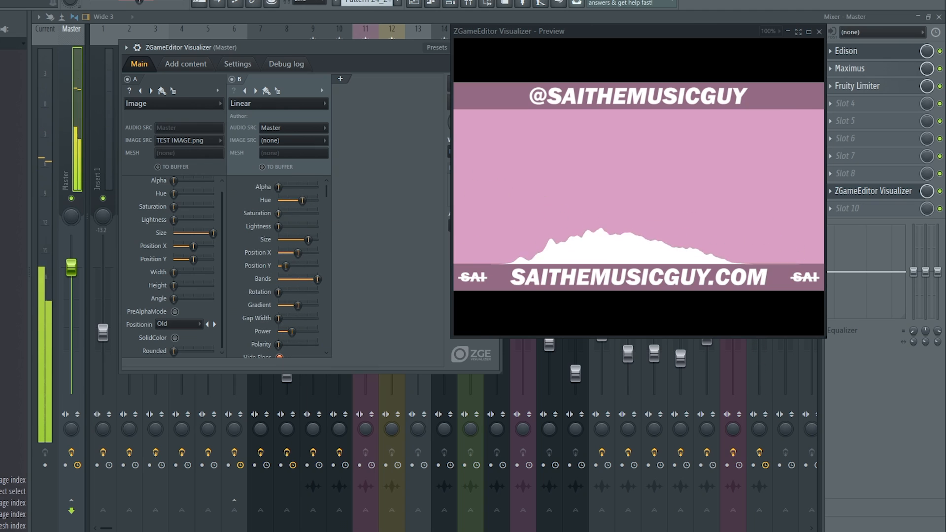
# Lower the Linear layer's Hue to its minimum
pyautogui.press('space')
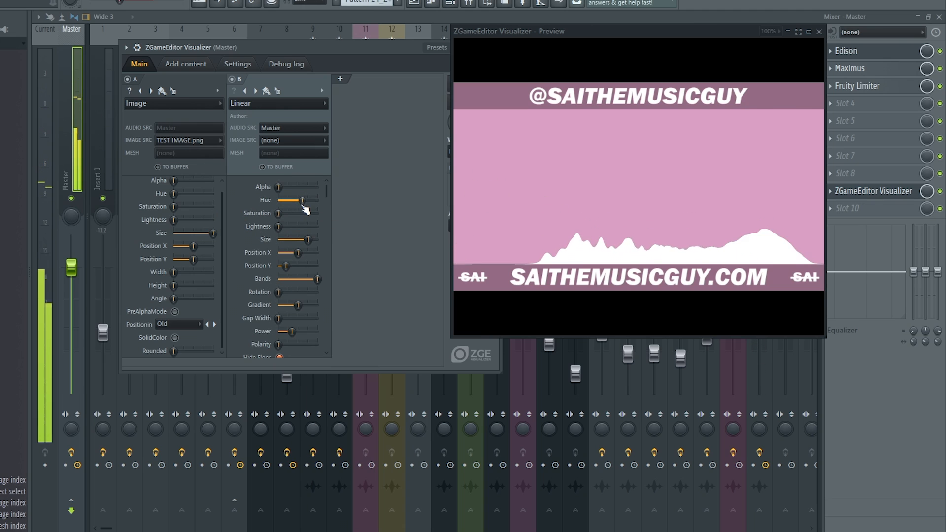
pyautogui.moveTo(303, 200); pyautogui.dragTo(281, 200)
pyautogui.scroll(-3, 271, 204)
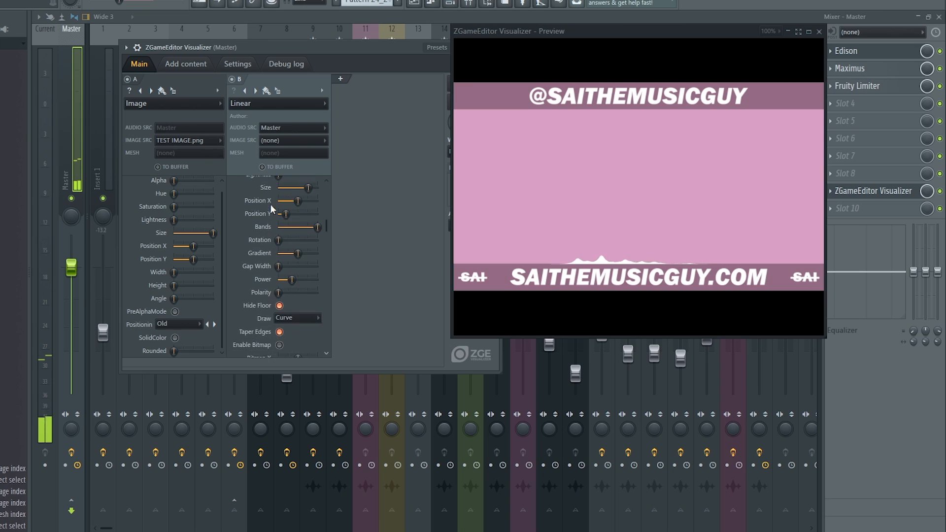
pyautogui.scroll(3, 262, 201)
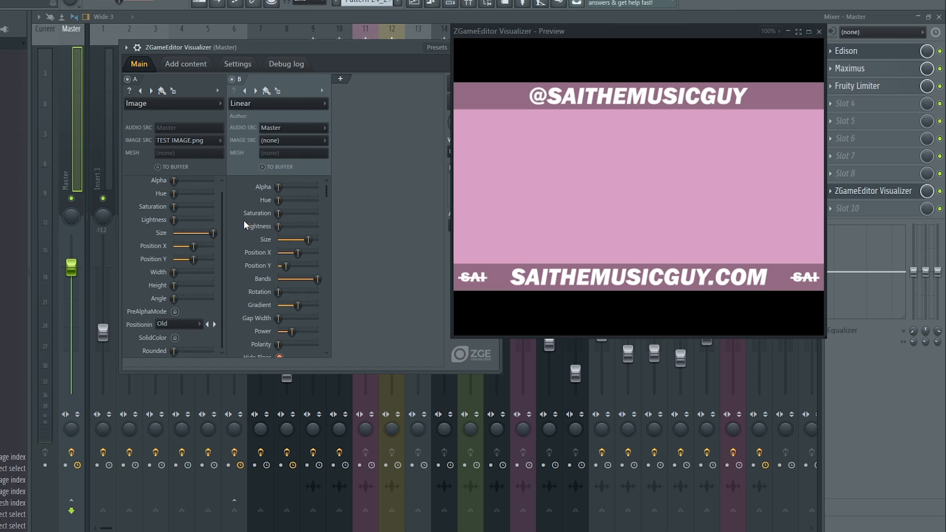
# Set the Linear layer's Peak Brightness to its minimum and play the song to check the curve
pyautogui.scroll(-3, 243, 223)
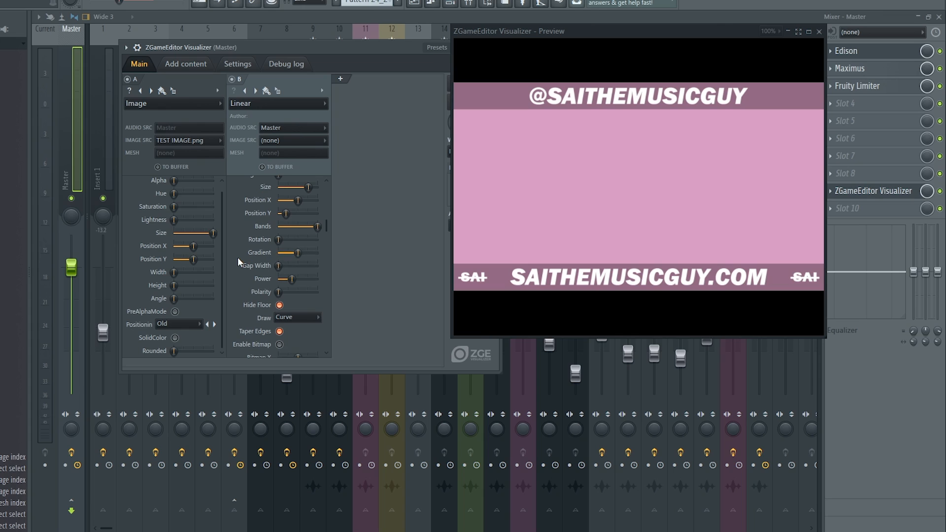
pyautogui.scroll(-10, 237, 257)
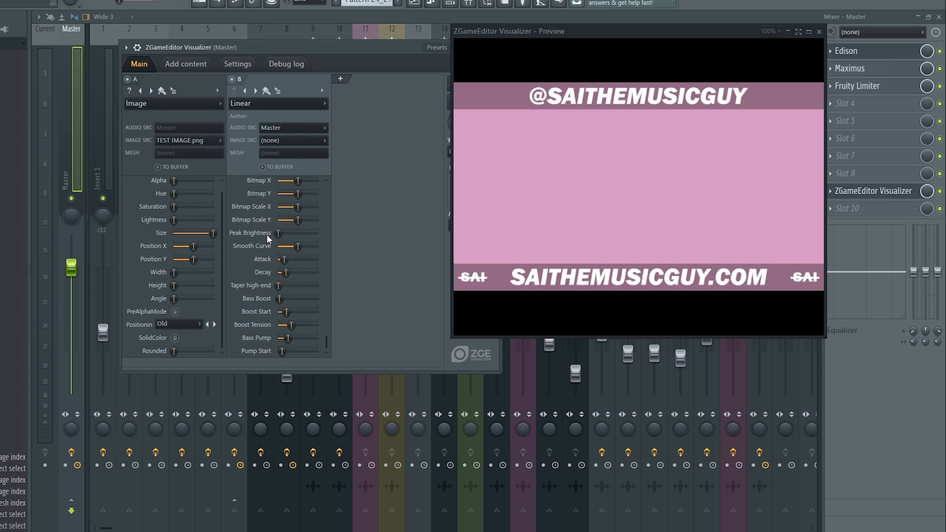
pyautogui.scroll(15, 249, 235)
pyautogui.press('space')
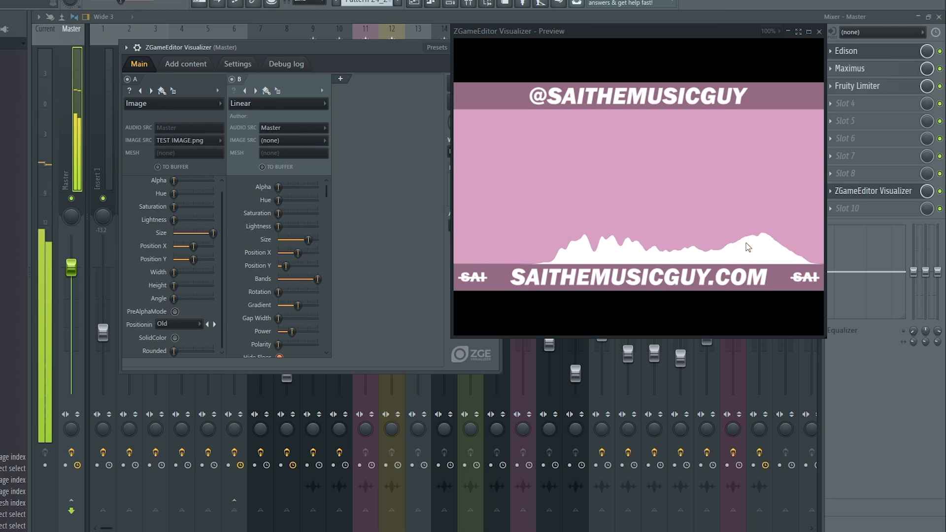
# Reduce the Linear layer's Power to make the curve's peaks lower
pyautogui.scroll(-2, 241, 252)
pyautogui.scroll(-8, 265, 232)
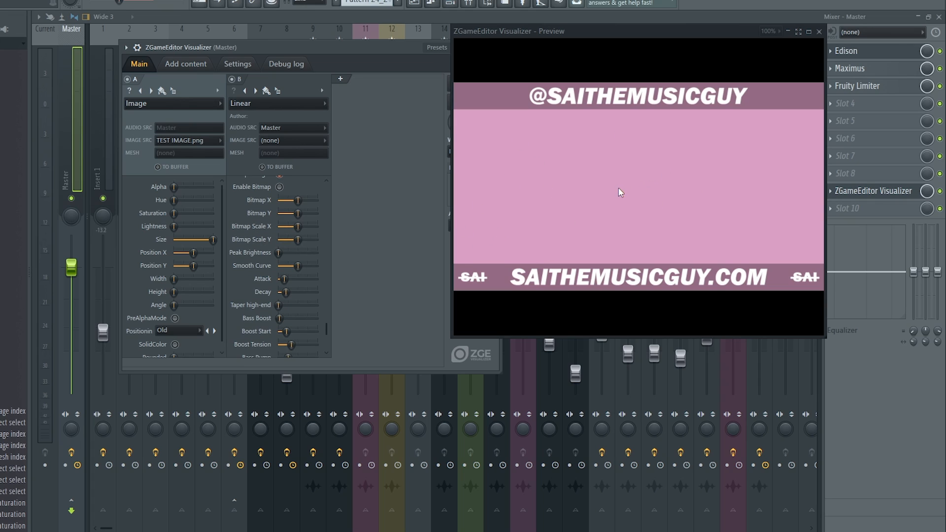
pyautogui.scroll(10, 285, 284)
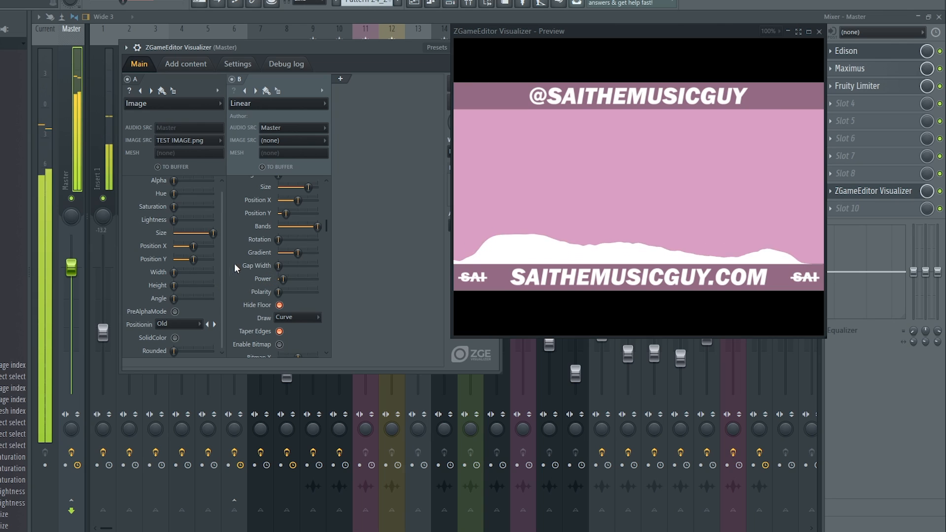
# Raise the Linear layer's Taper high-end and Bass Boost slightly above their minimum
pyautogui.scroll(-7, 236, 262)
pyautogui.scroll(-5, 267, 292)
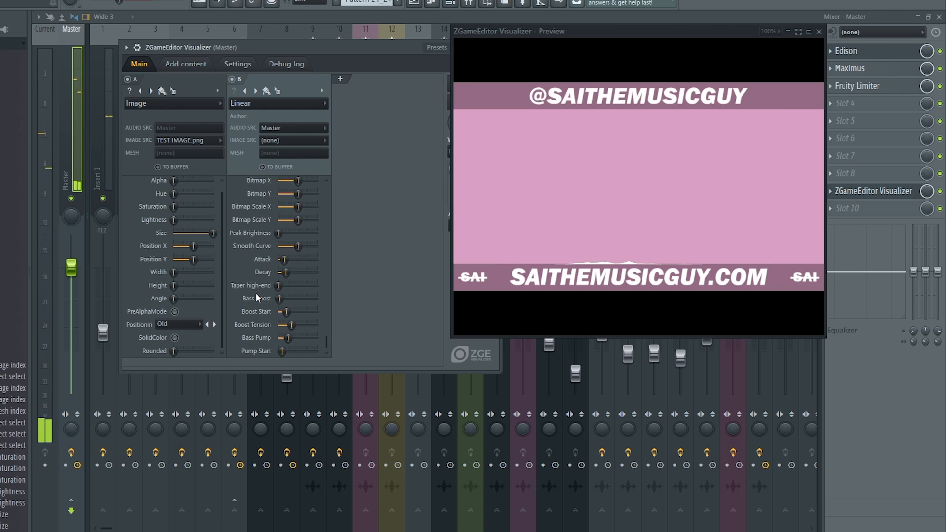
pyautogui.moveTo(278, 286); pyautogui.dragTo(281, 299)
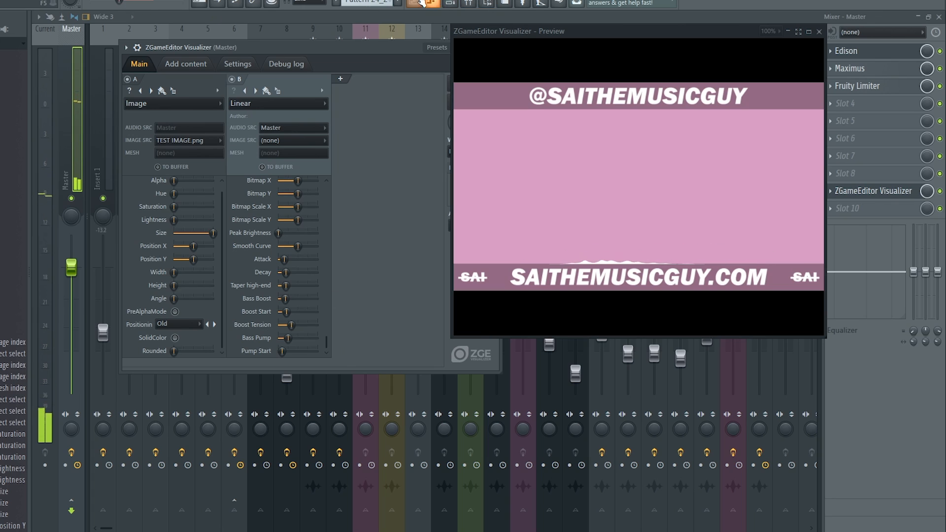
# Set the playlist's playback position to bar 27, reopen the master track's visualizer and play the song to check the curve
pyautogui.press('F5')
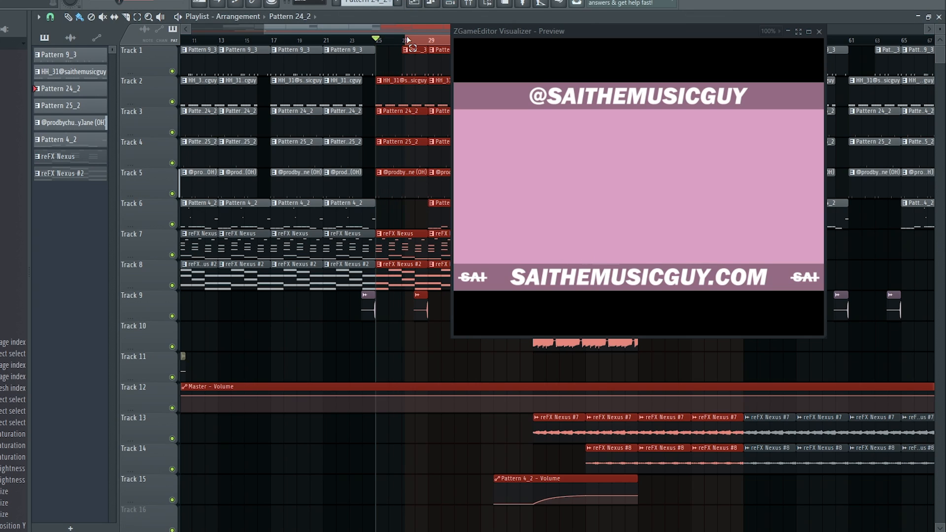
pyautogui.click(405, 40)
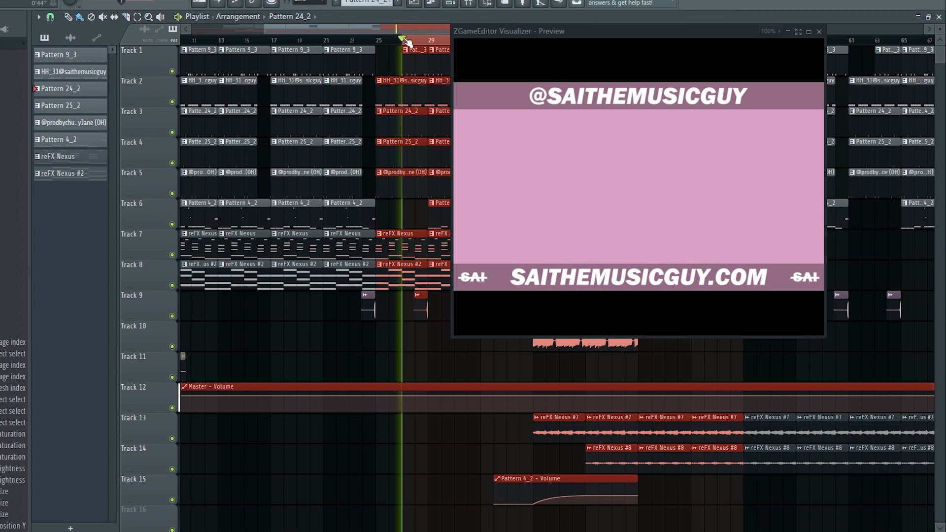
pyautogui.click(469, 4)
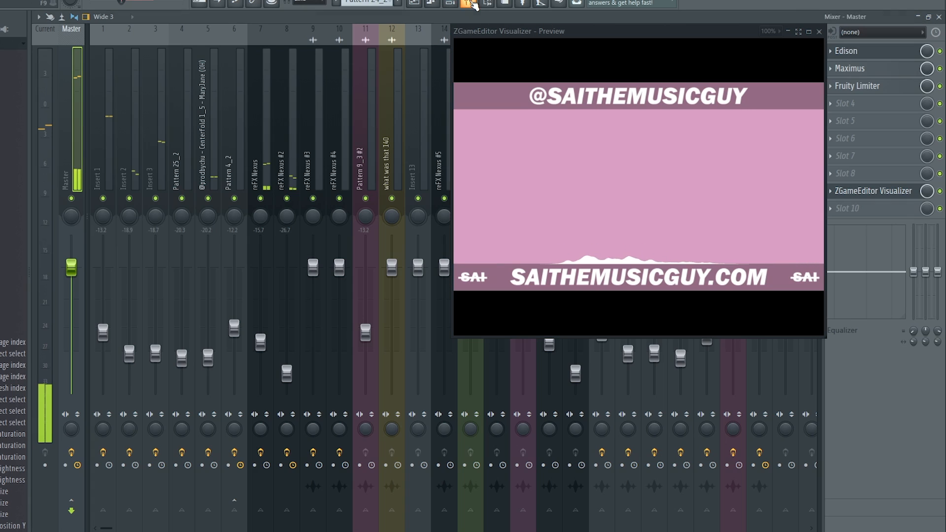
pyautogui.click(880, 191)
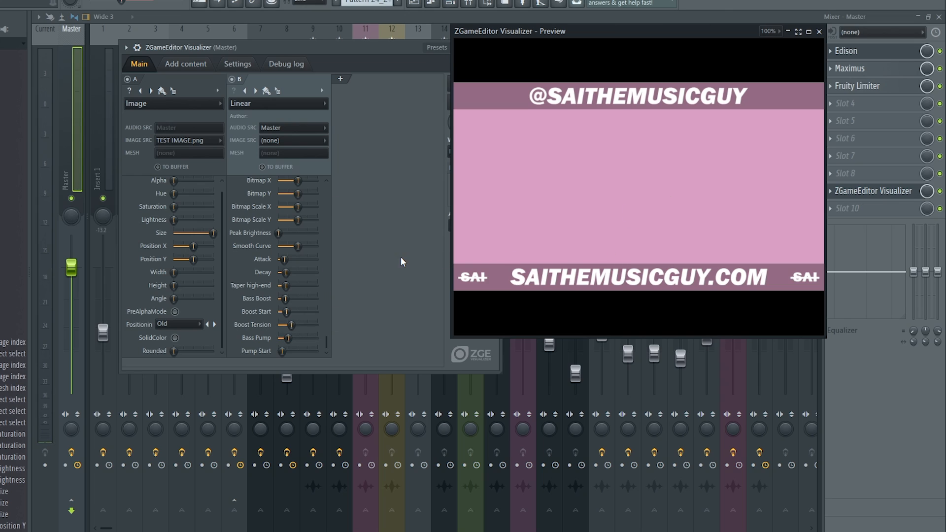
pyautogui.press('space')
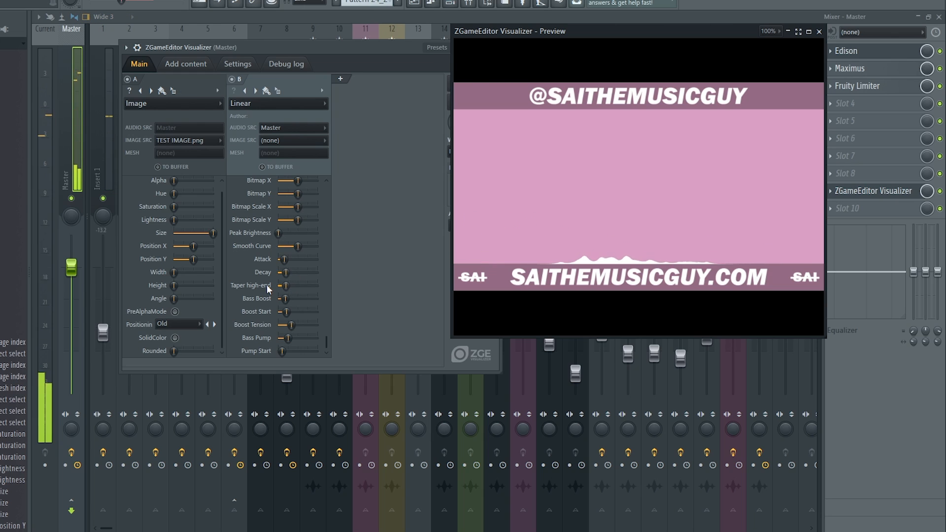
# Clone the Linear layer and change the copy's Position Y so its curve sits along the upper banner
pyautogui.scroll(3, 254, 296)
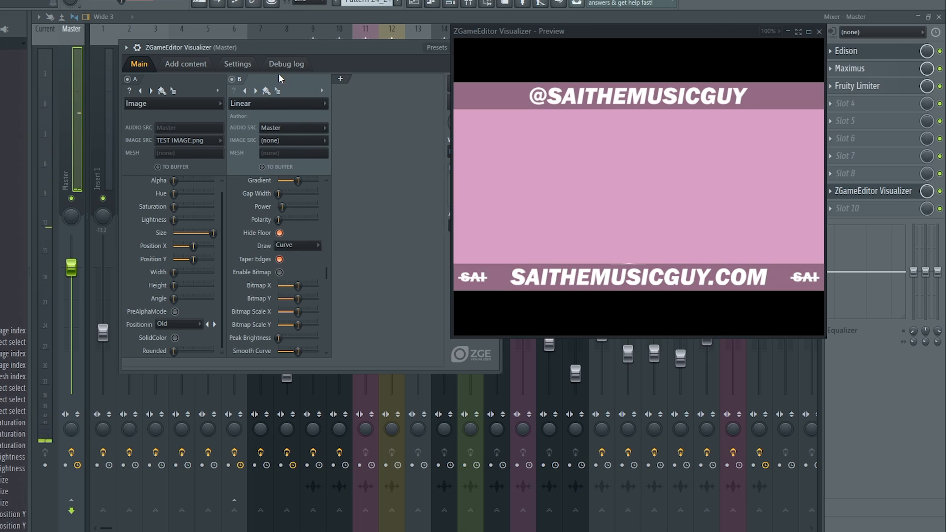
pyautogui.click(321, 91)
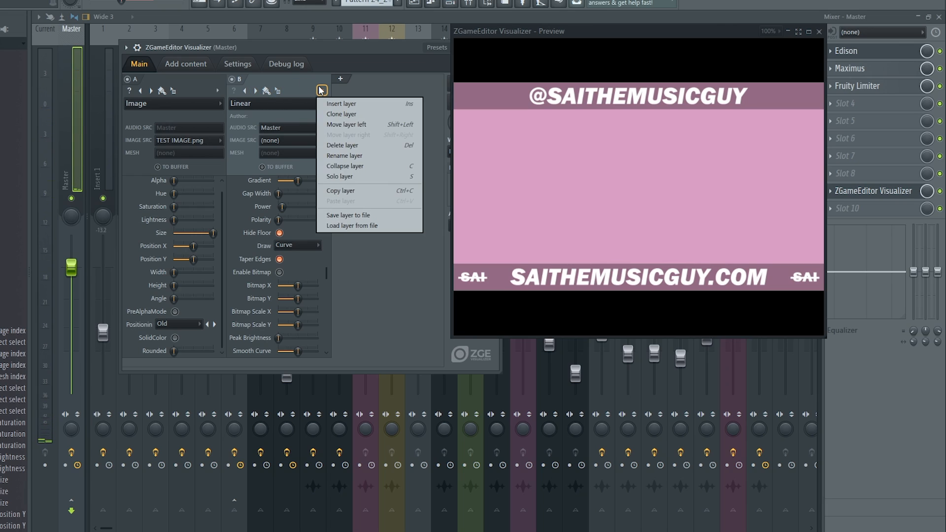
pyautogui.click(342, 115)
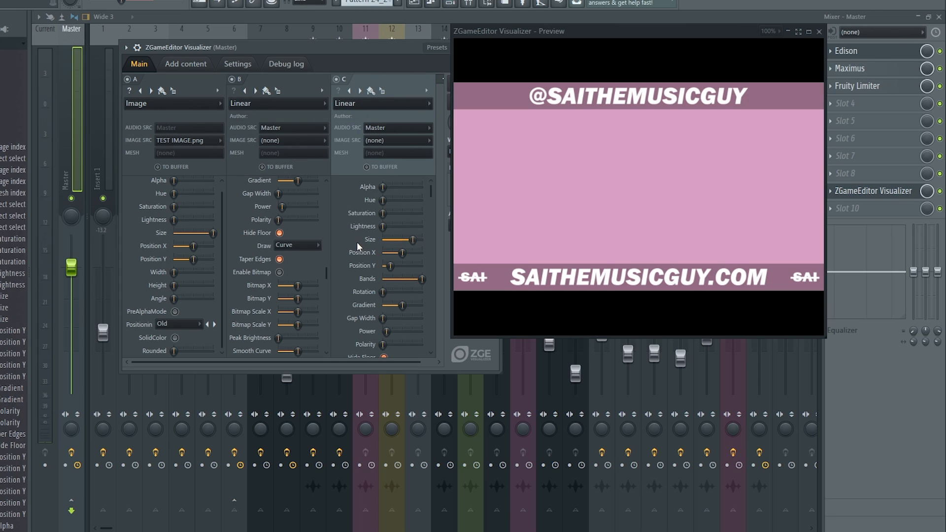
pyautogui.scroll(-2, 351, 246)
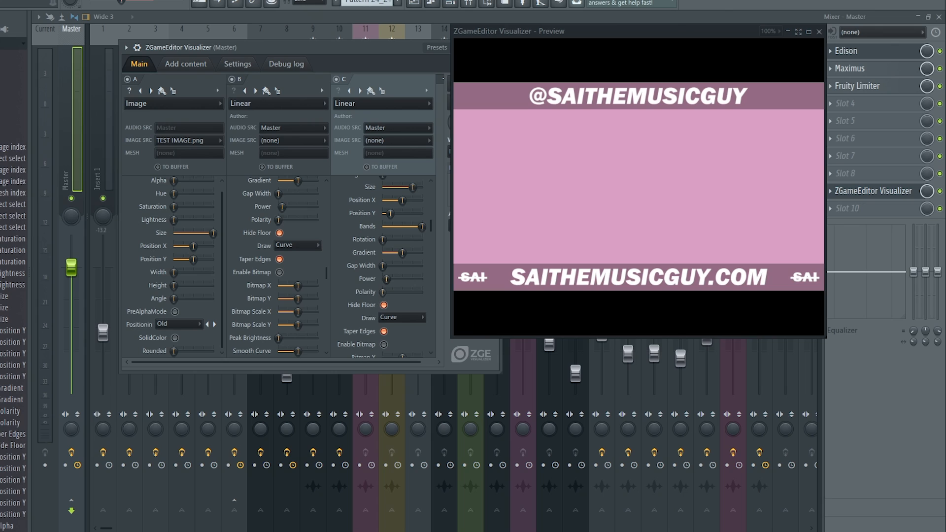
pyautogui.moveTo(383, 292); pyautogui.dragTo(415, 266)
pyautogui.scroll(2, 335, 256)
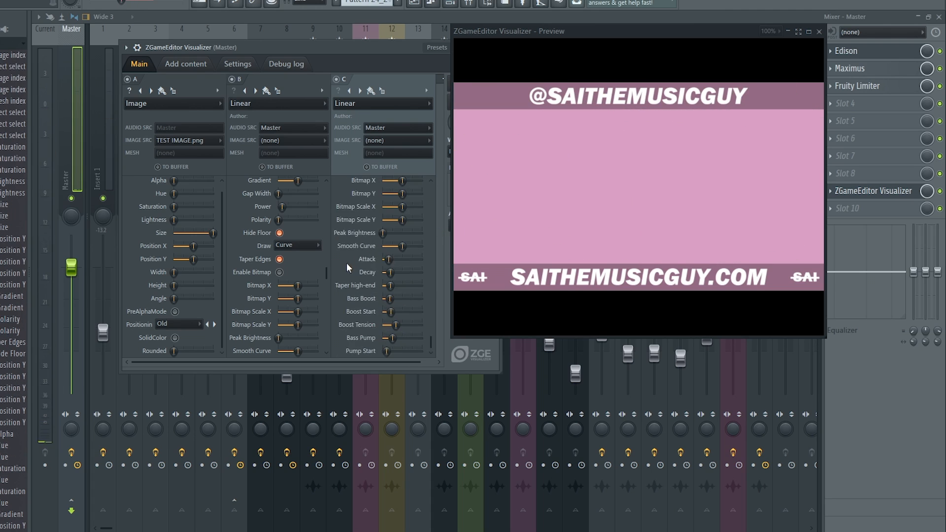
# Try flipping the cloned Linear layer's curve with Polarity at maximum, and return Polarity to its minimum
pyautogui.scroll(-3, 349, 247)
pyautogui.moveTo(383, 240); pyautogui.dragTo(422, 240)
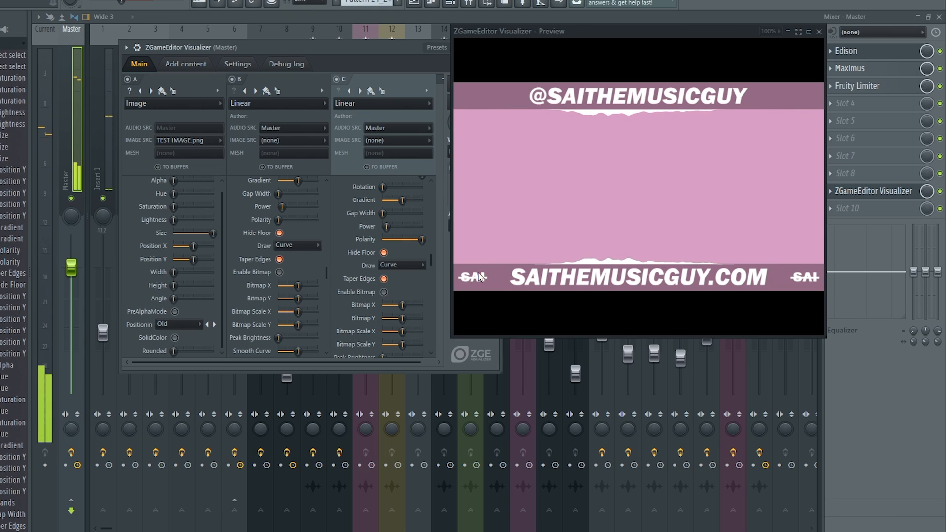
pyautogui.moveTo(422, 240); pyautogui.dragTo(383, 239)
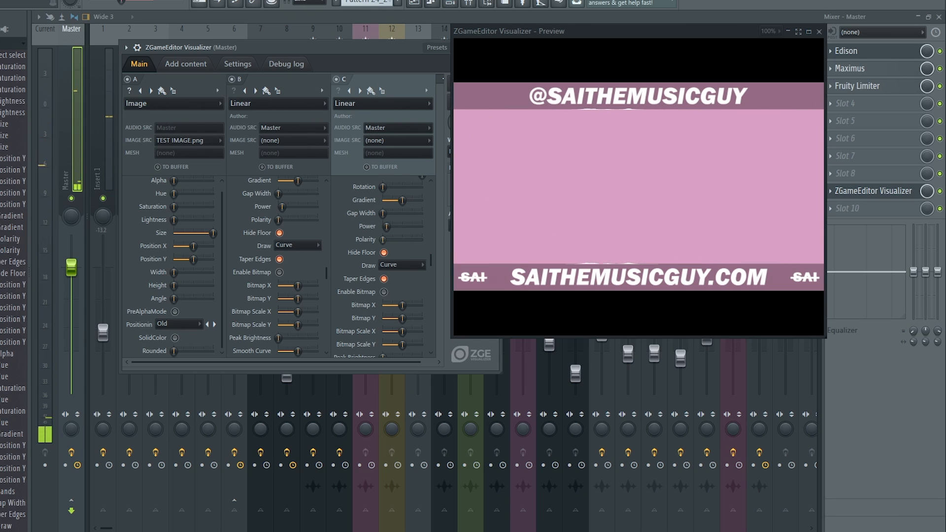
# Set the cloned Linear layer's Rotation to .5 and play the song to check both curves
pyautogui.moveTo(383, 187); pyautogui.dragTo(393, 187)
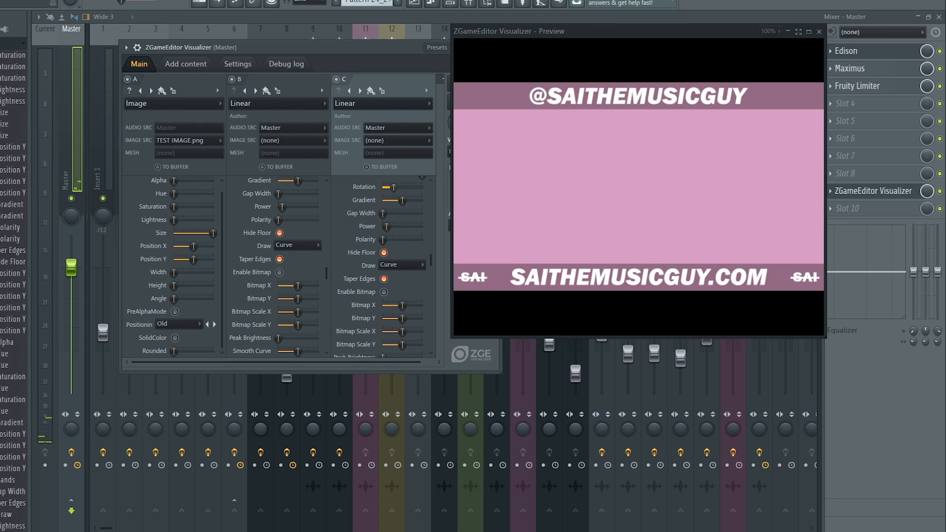
pyautogui.rightClick(393, 187)
pyautogui.click(438, 382)
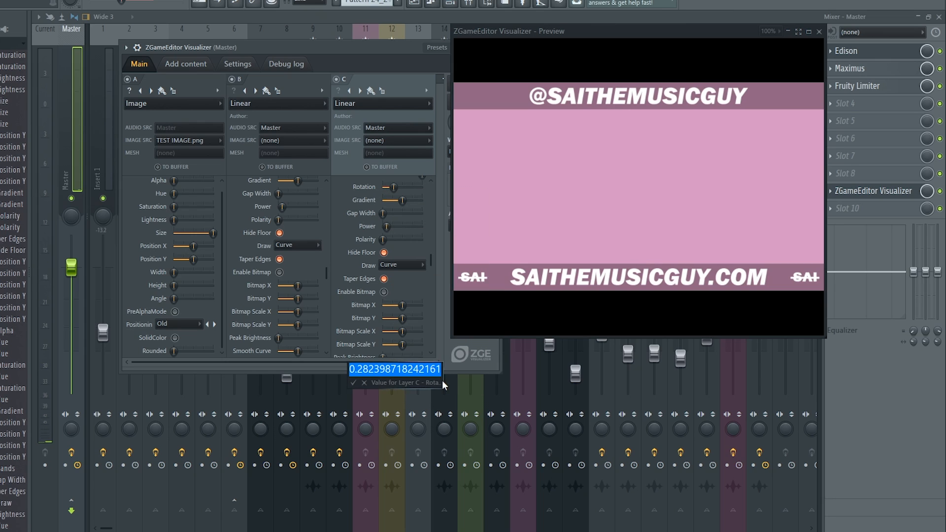
pyautogui.write('.5')
pyautogui.press('Return')
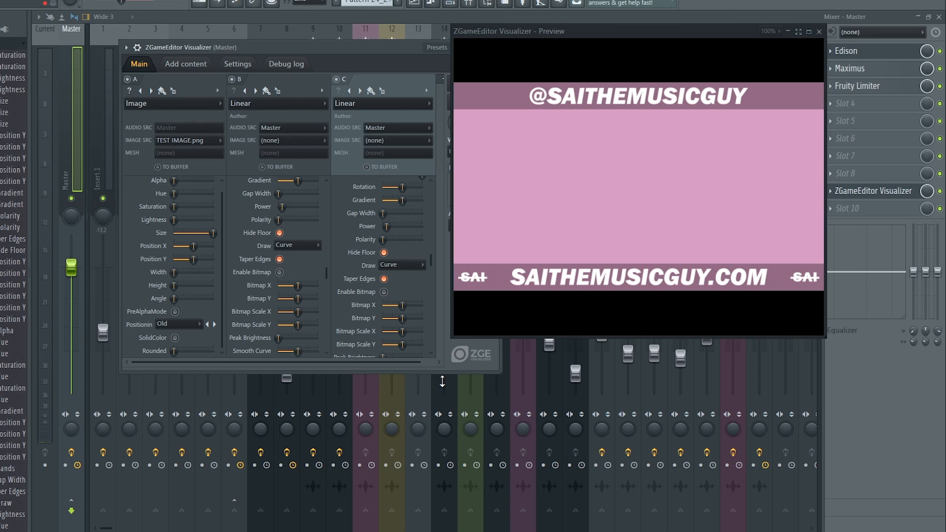
pyautogui.press('space')
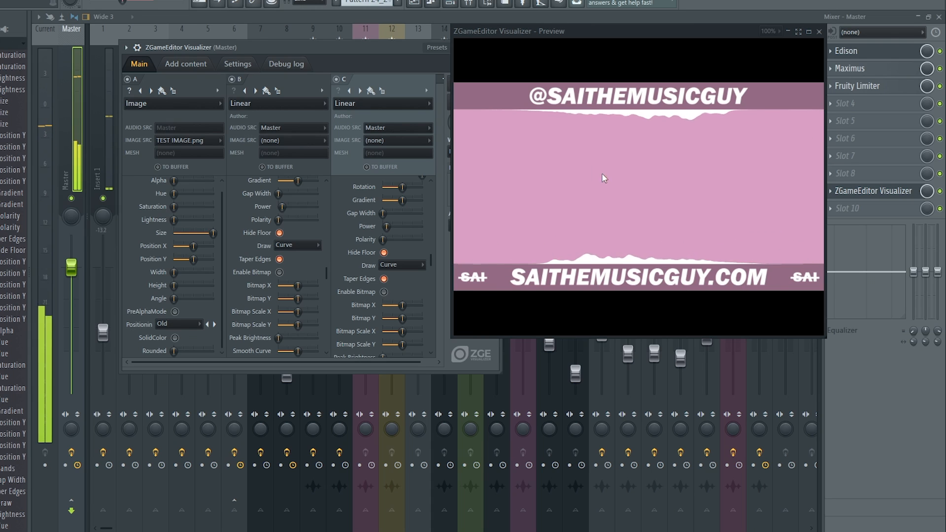
# Add a new layer D after the cloned Linear layer and assign the Youlean Time Stamp effect to it
pyautogui.moveTo(255, 44); pyautogui.dragTo(216, 40)
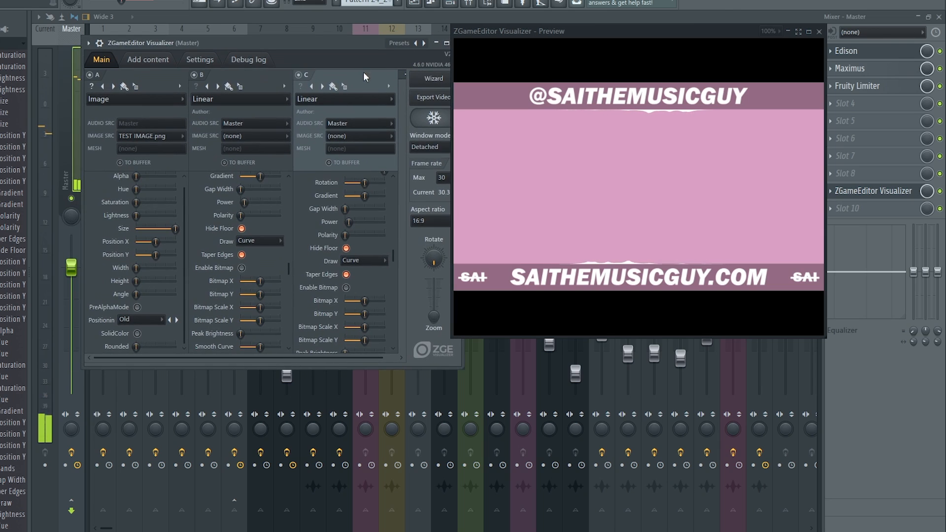
pyautogui.click(404, 75)
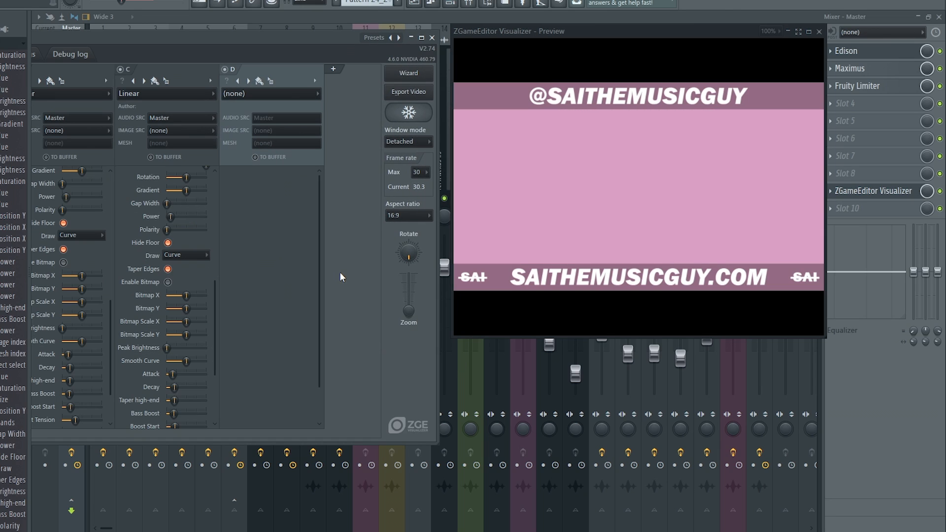
pyautogui.click(269, 99)
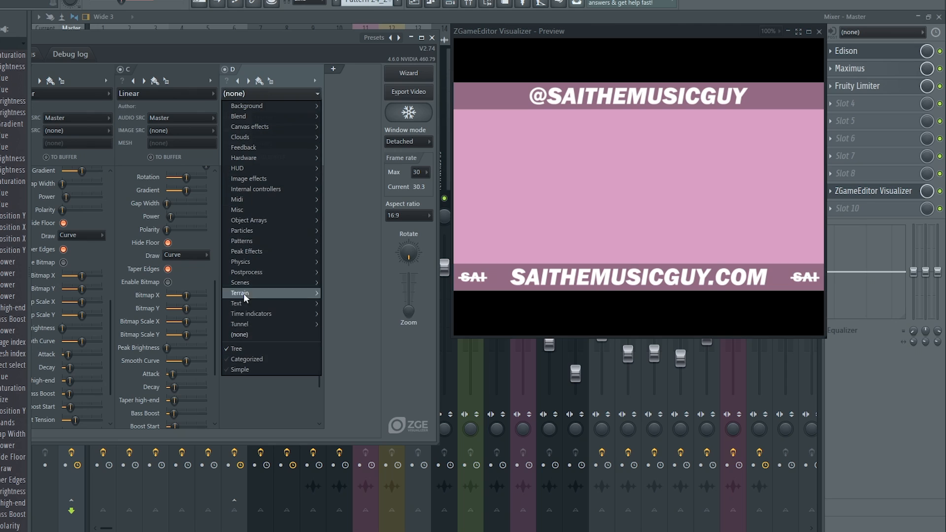
pyautogui.moveTo(253, 314)
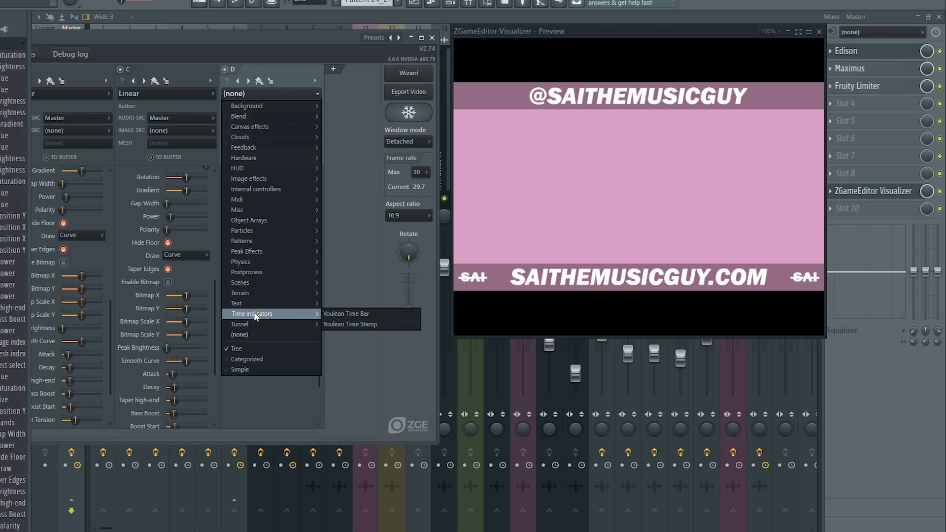
pyautogui.click(378, 323)
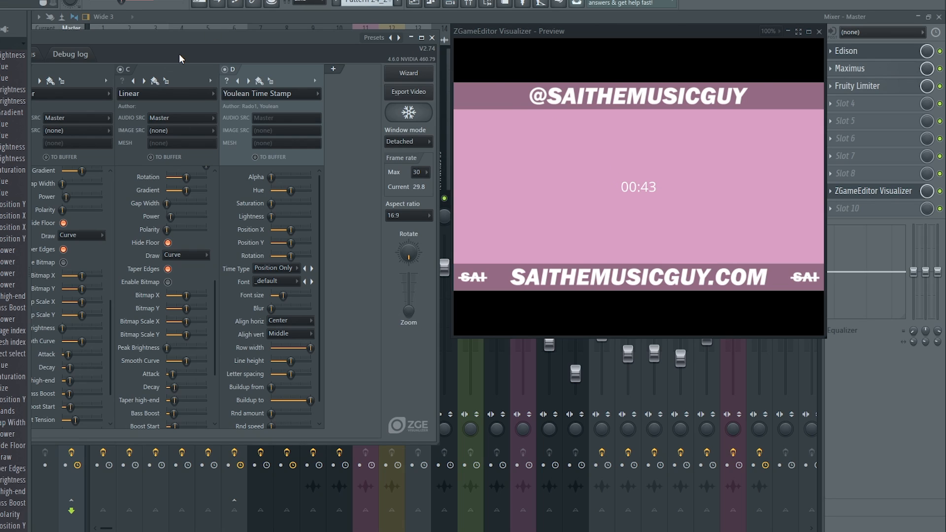
# Increase the time stamp's Line height and Letter spacing slightly and set its font to OpenSans-Bold
pyautogui.scroll(-2, 318, 259)
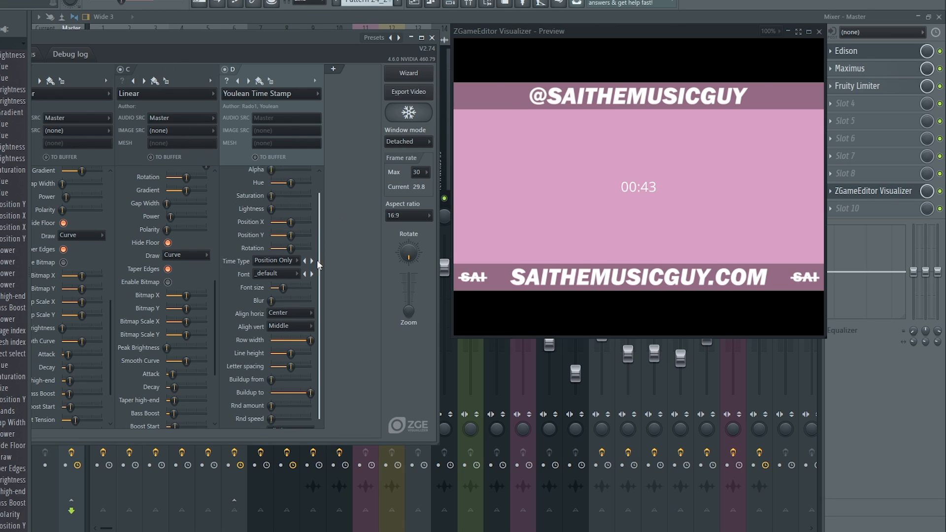
pyautogui.moveTo(318, 244); pyautogui.dragTo(337, 210)
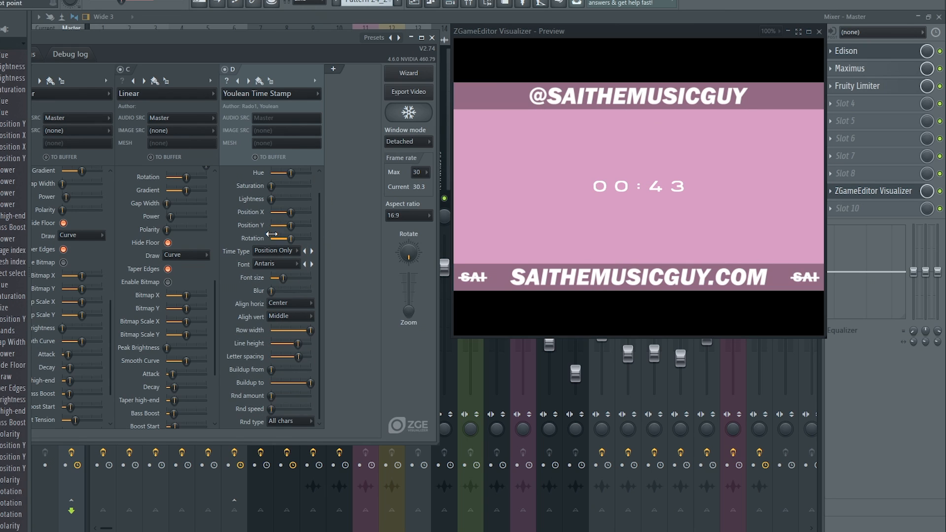
pyautogui.click(273, 263)
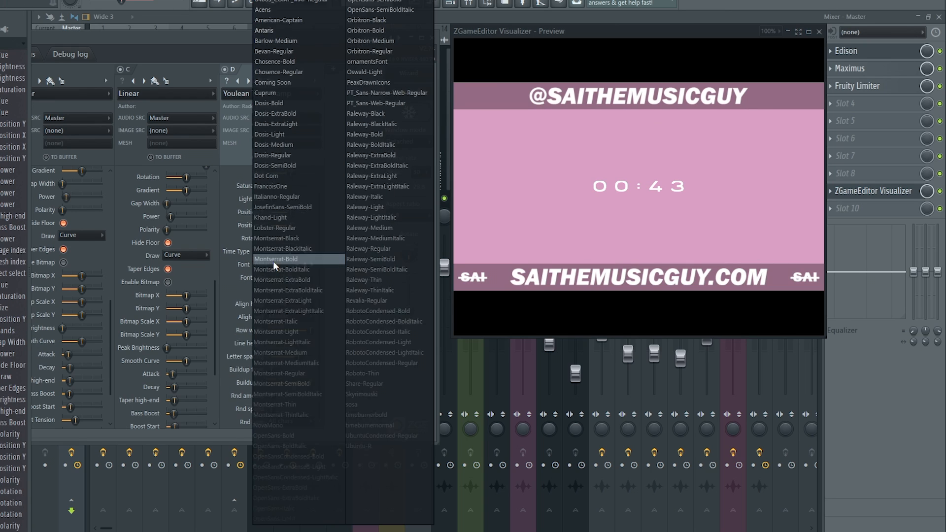
pyautogui.click(305, 436)
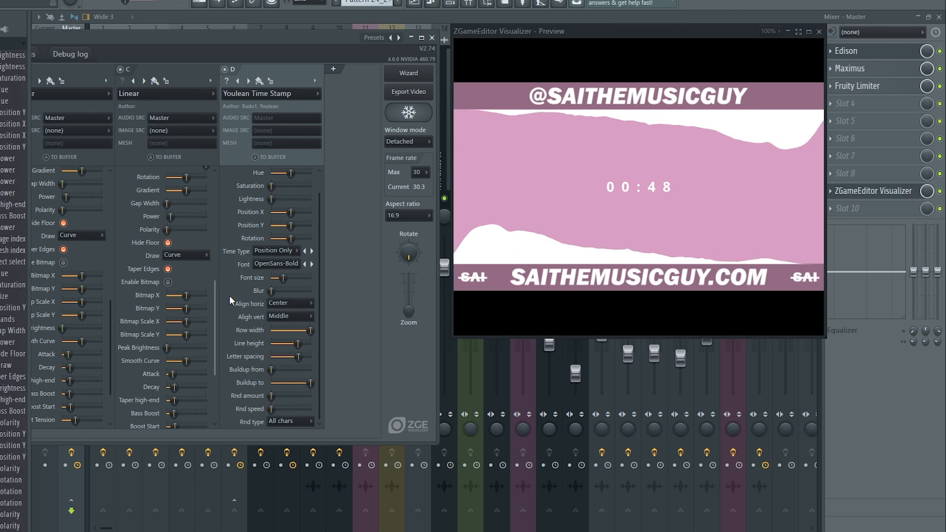
pyautogui.press('space')
# Raise the time stamp's Buildup from slightly to drop the leading zero, and add a small amount of Blur
pyautogui.moveTo(270, 370); pyautogui.dragTo(275, 369)
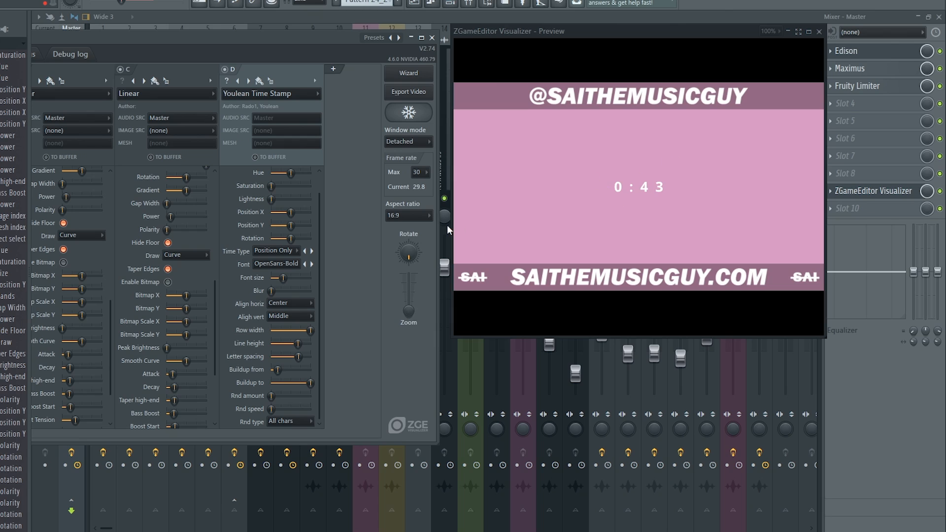
pyautogui.moveTo(270, 291)
pyautogui.mouseDown()
pyautogui.moveTo(286, 291)
pyautogui.moveTo(275, 291)
pyautogui.mouseUp()
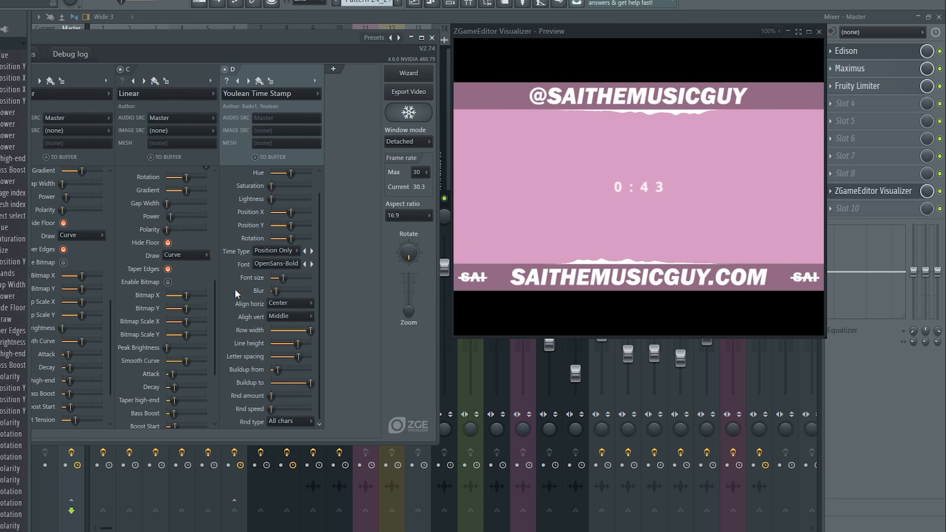
pyautogui.rightClick(292, 330)
pyautogui.click(317, 353)
pyautogui.scroll(1, 229, 276)
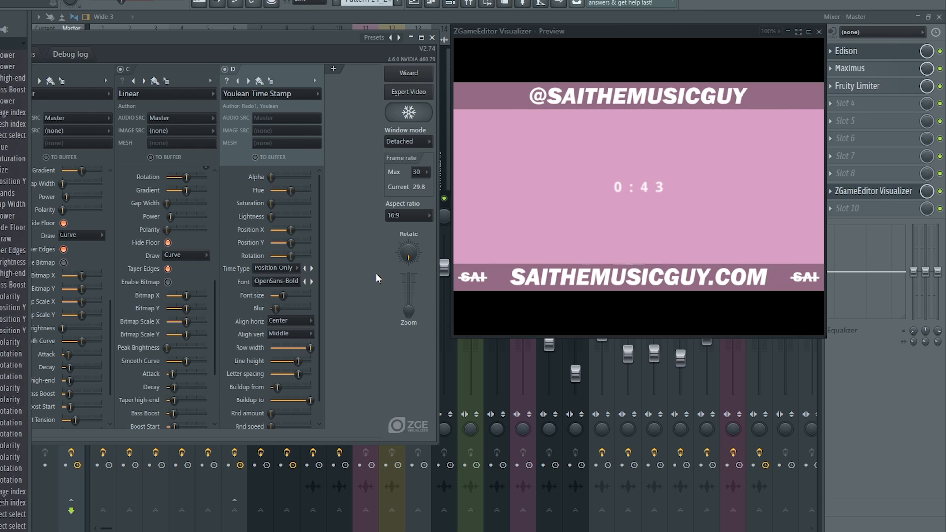
# Add a new layer E after the time stamp and assign the RGB Shift postprocess effect to it
pyautogui.click(334, 69)
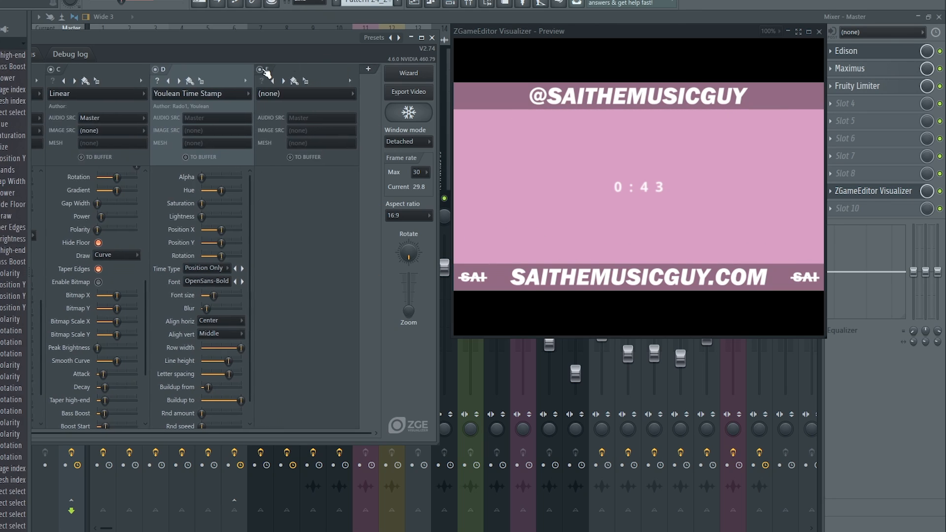
pyautogui.click(299, 96)
pyautogui.moveTo(306, 271)
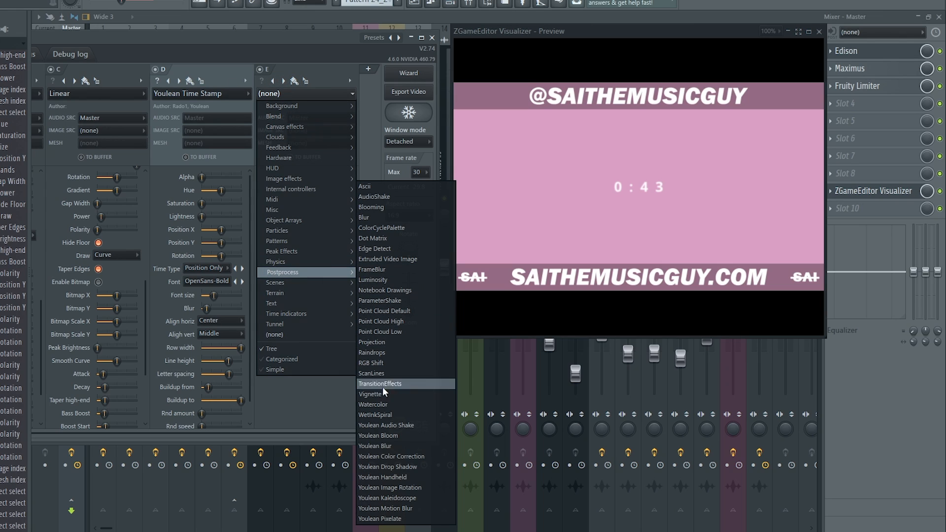
pyautogui.click(388, 363)
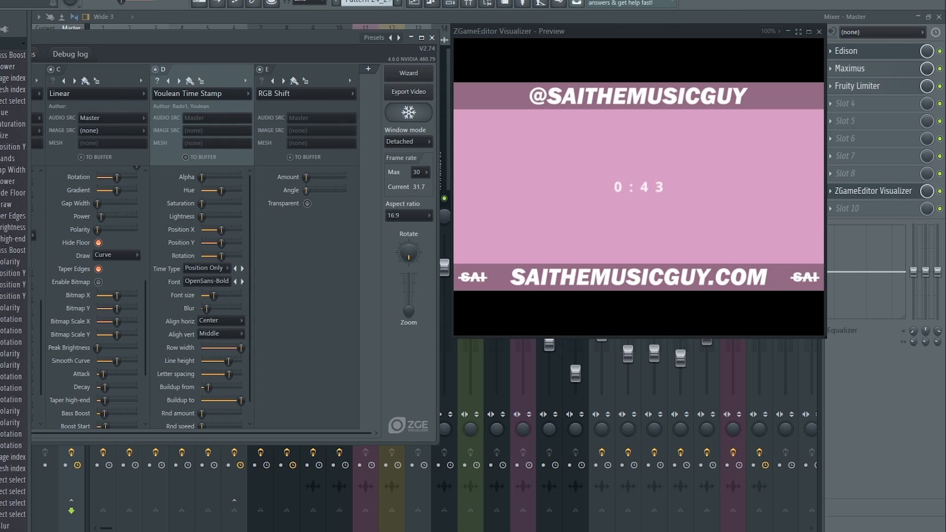
# Raise the RGB Shift effect's Angle slightly and open the options for its Amount parameter
pyautogui.moveTo(306, 190)
pyautogui.mouseDown()
pyautogui.moveTo(307, 177)
pyautogui.moveTo(331, 177)
pyautogui.moveTo(306, 177)
pyautogui.mouseUp()
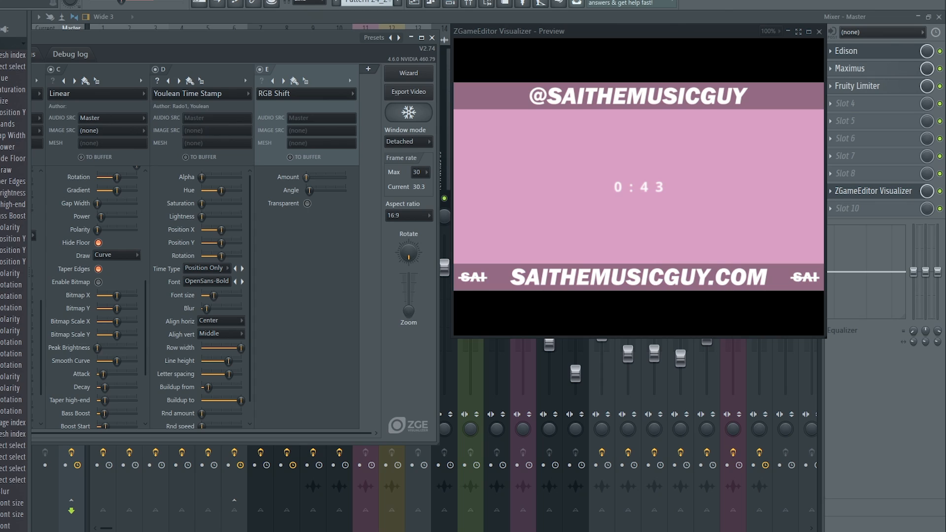
pyautogui.rightClick(305, 179)
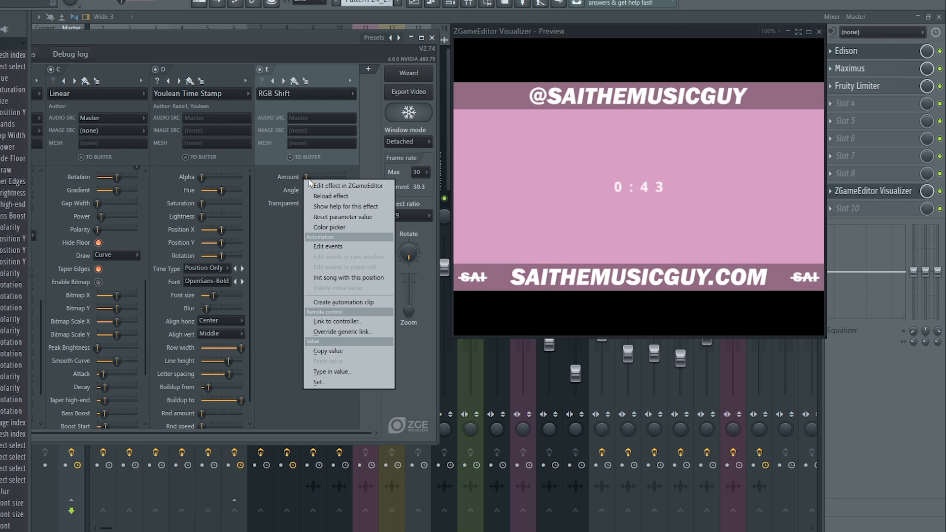
pyautogui.click(268, 168)
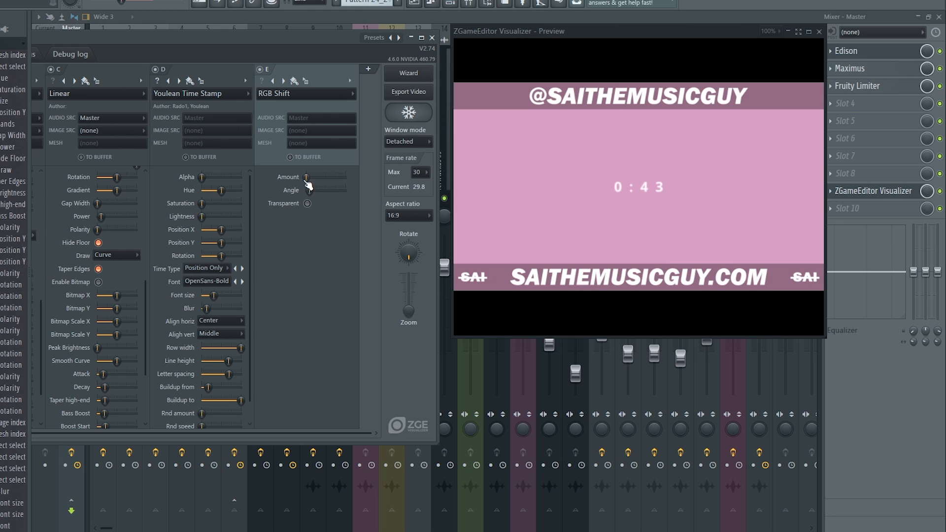
pyautogui.rightClick(307, 181)
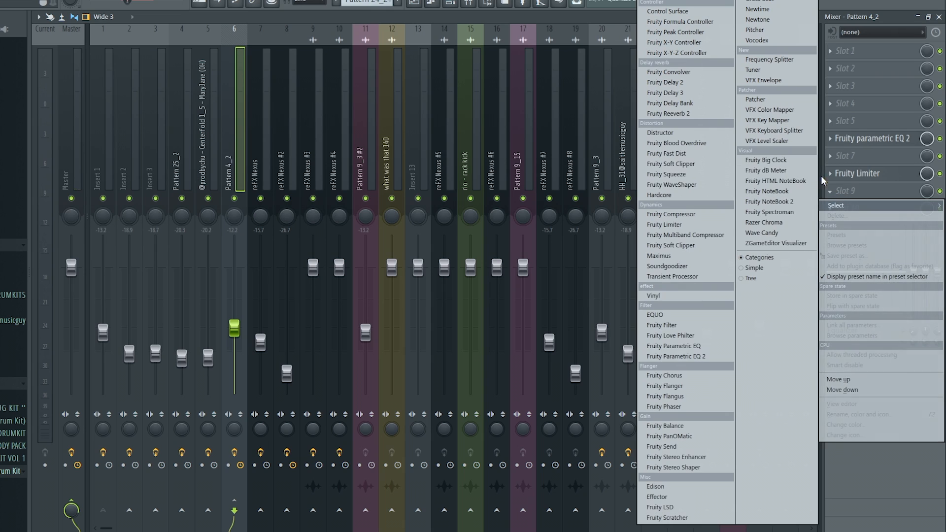
# Load Fruity Peak Controller into slot 9 of mixer track 6 (Pattern 4_2) and reopen ZGameEditor Visualizer on the Master track
pyautogui.click(845, 191)
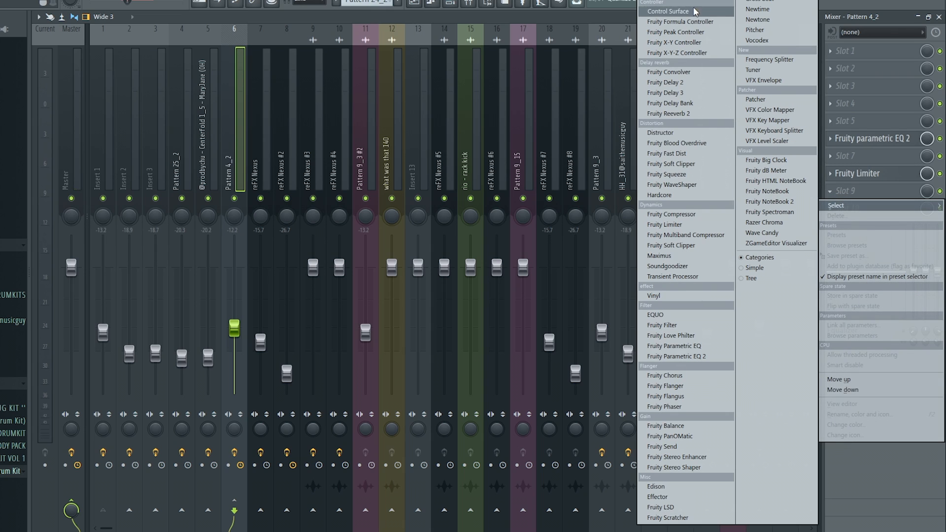
pyautogui.click(692, 33)
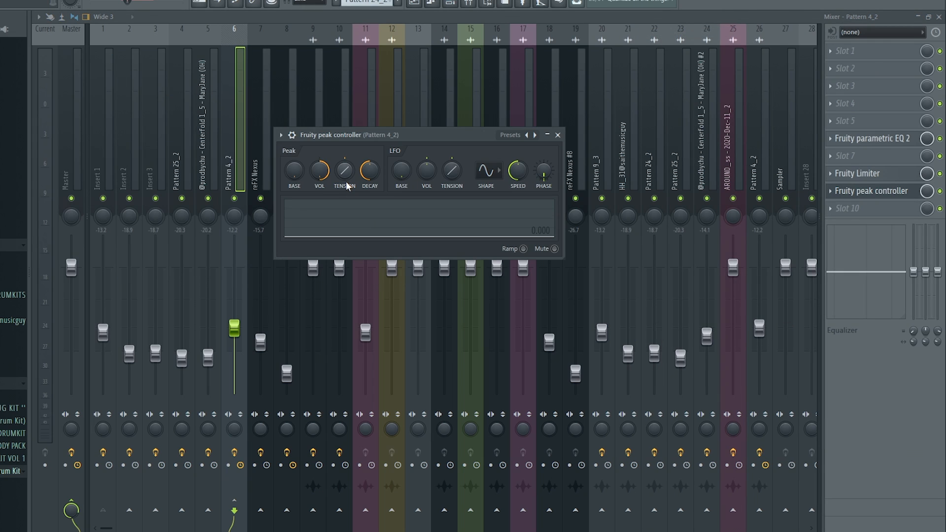
pyautogui.click(75, 128)
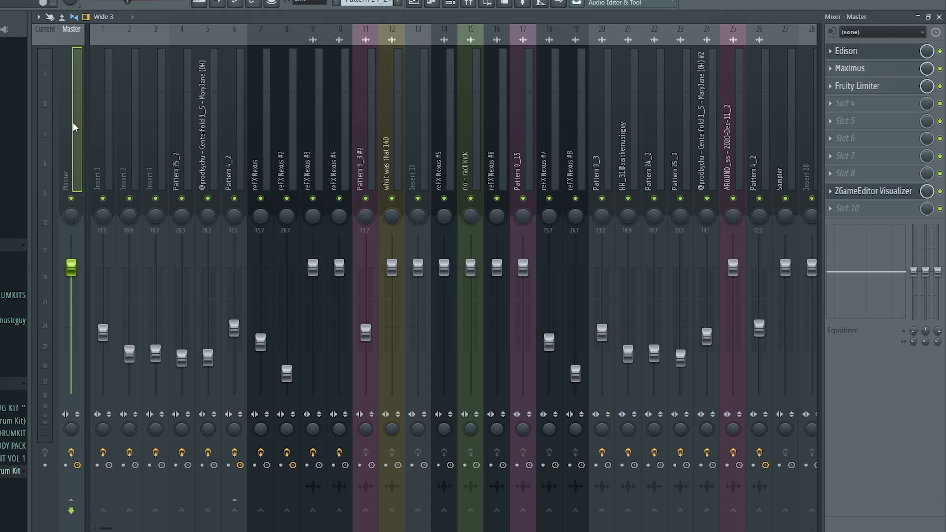
pyautogui.click(863, 195)
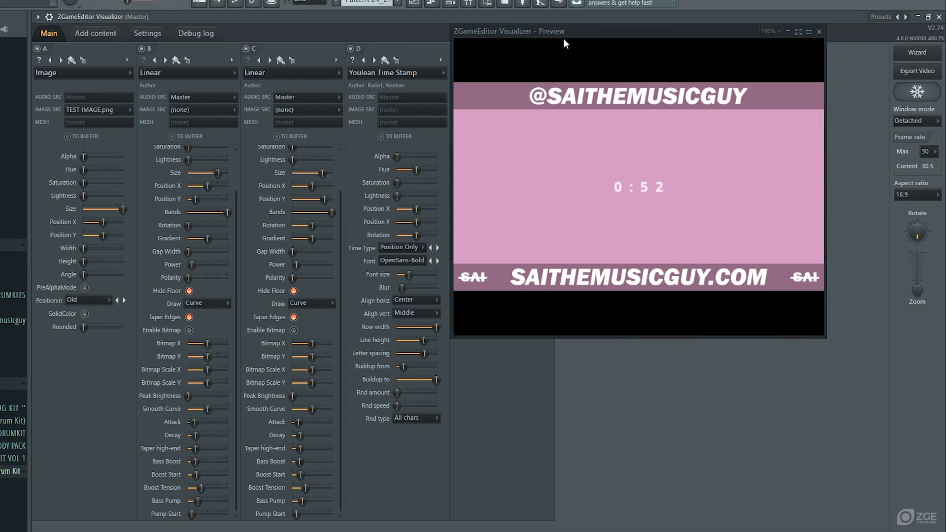
# Link the RGB Shift's Amount to the internal controller Peak ctrl - Peak
pyautogui.moveTo(564, 38); pyautogui.dragTo(707, 85)
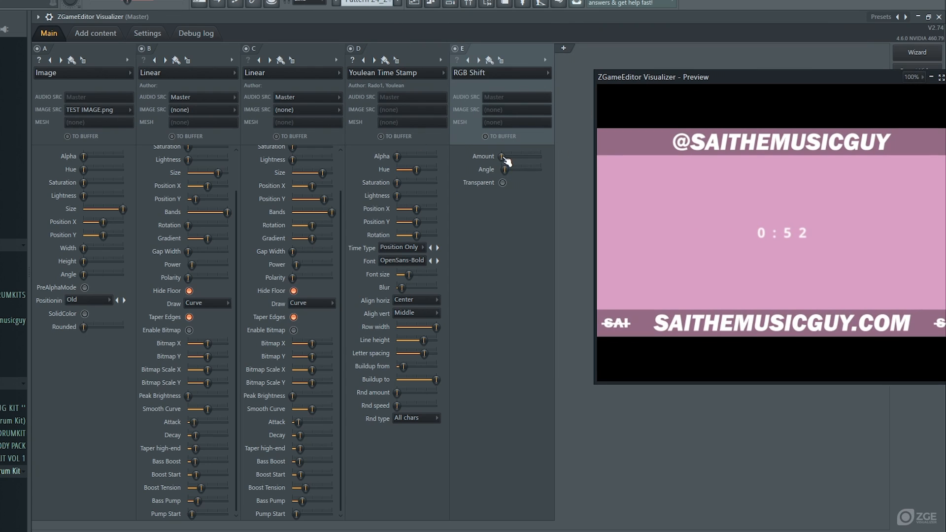
pyautogui.rightClick(502, 157)
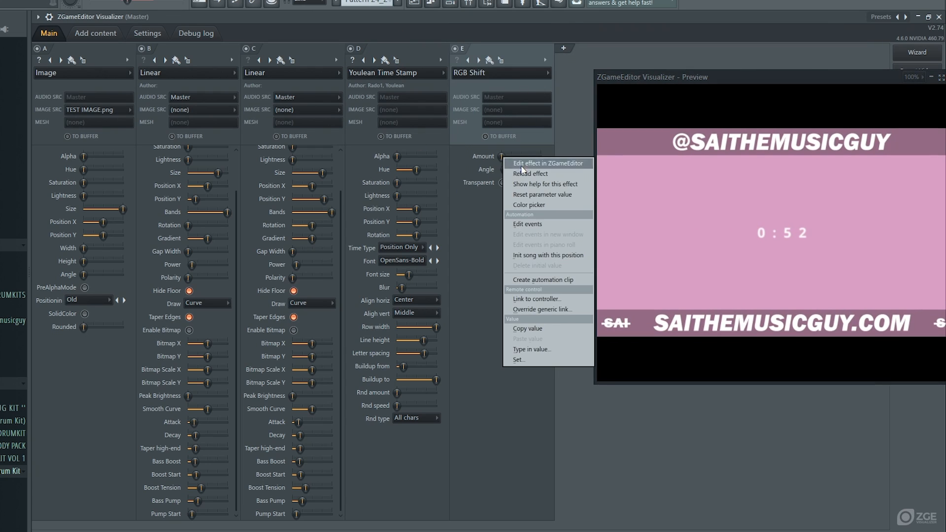
pyautogui.click(531, 300)
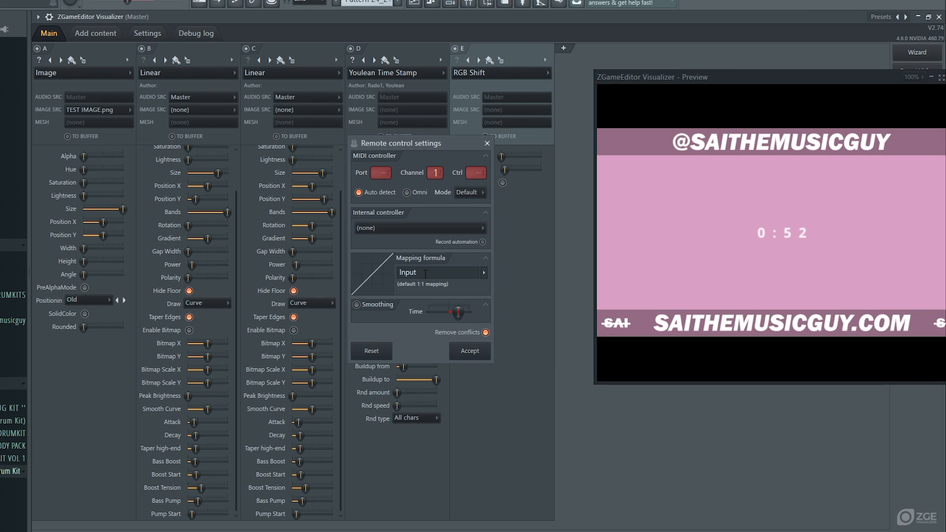
pyautogui.click(391, 235)
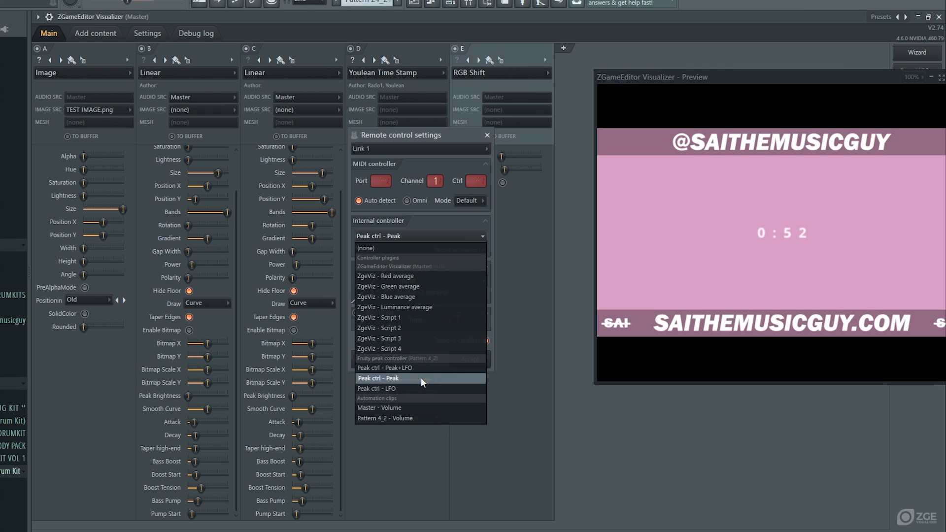
pyautogui.click(486, 136)
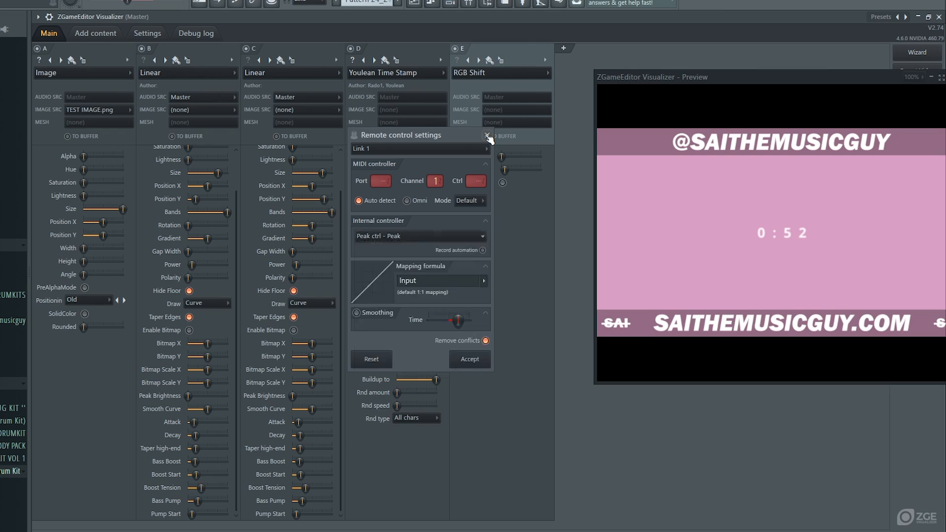
pyautogui.click(486, 136)
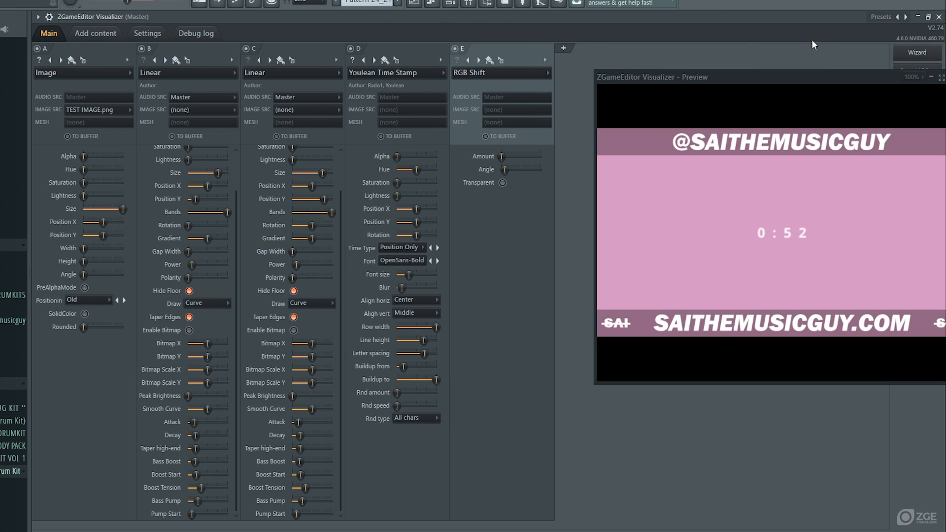
# Move the preview window clear of the RGB Shift sliders and play the song to check the peak-driven colour shift
pyautogui.moveTo(755, 79); pyautogui.dragTo(687, 79)
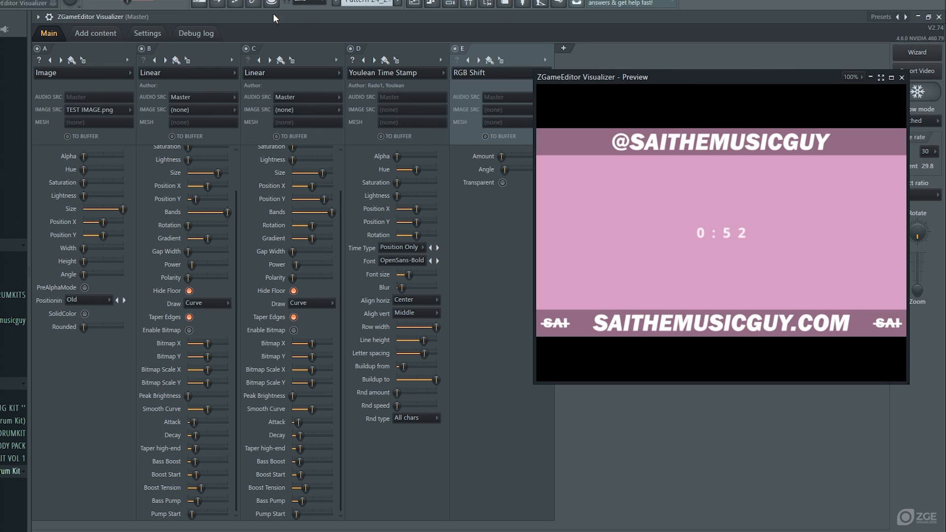
pyautogui.press('space')
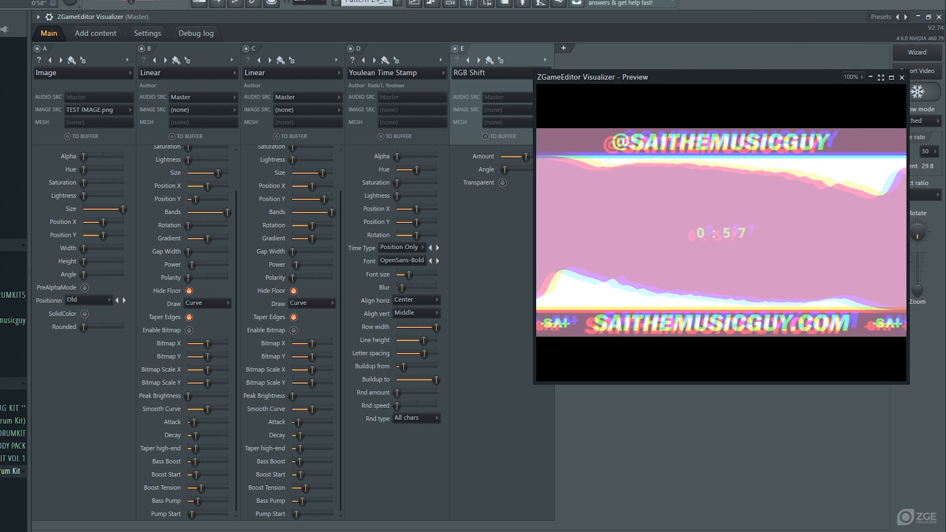
pyautogui.press('Escape')
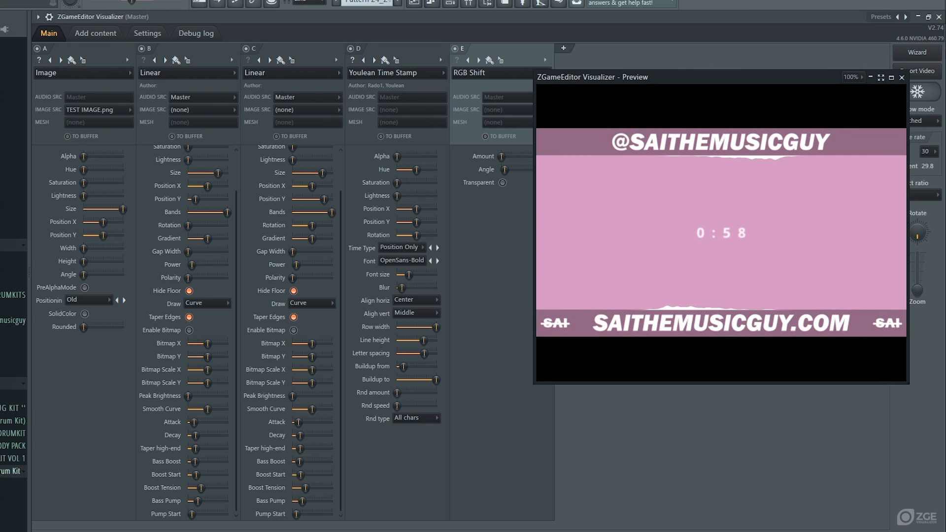
# Lower the peak Vol of the Fruity Peak Controller on mixer track 6 (Pattern 4_2)
pyautogui.click(939, 17)
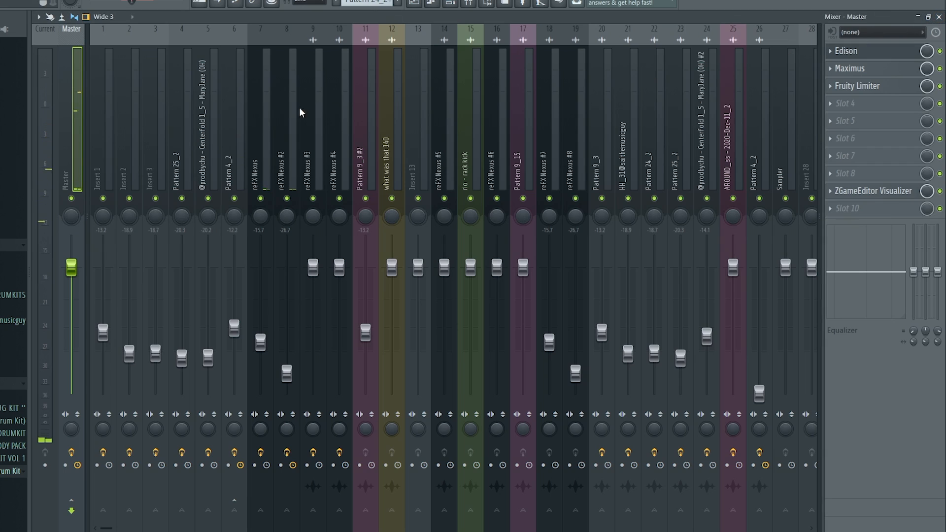
pyautogui.click(260, 109)
pyautogui.click(236, 114)
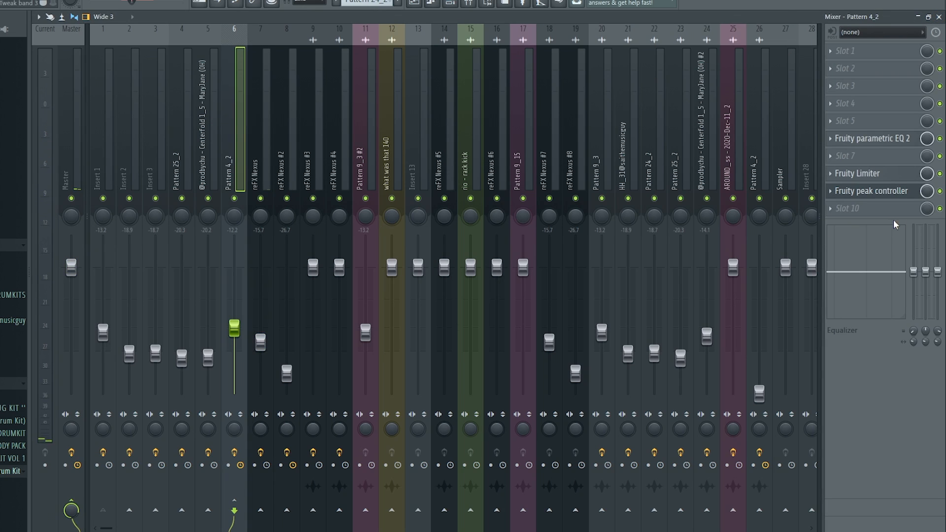
pyautogui.click(882, 192)
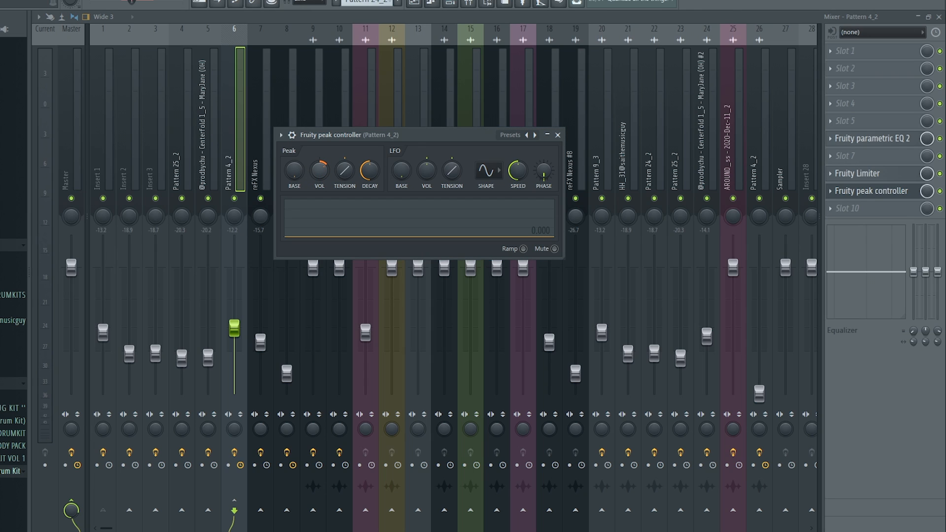
# Reopen ZGameEditor Visualizer on the Master track and check the RGB Shift's strength during playback
pyautogui.click(70, 157)
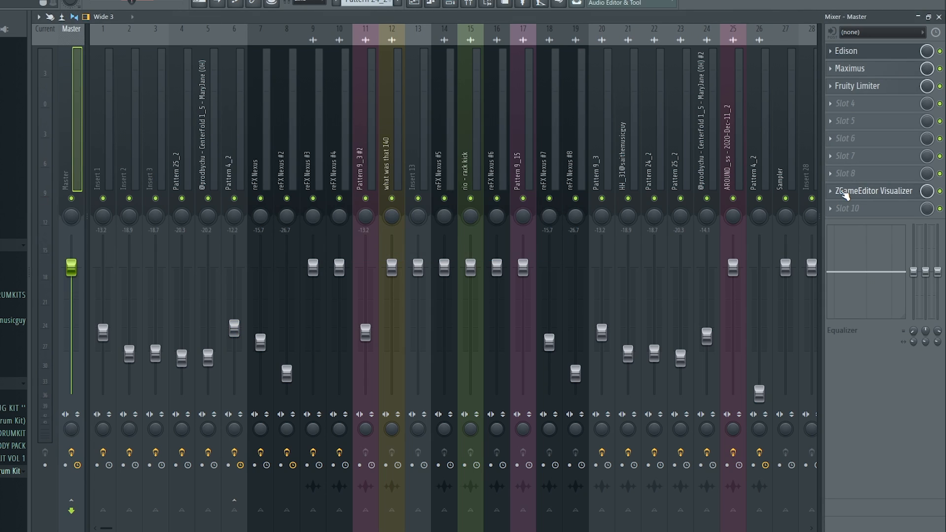
pyautogui.click(846, 193)
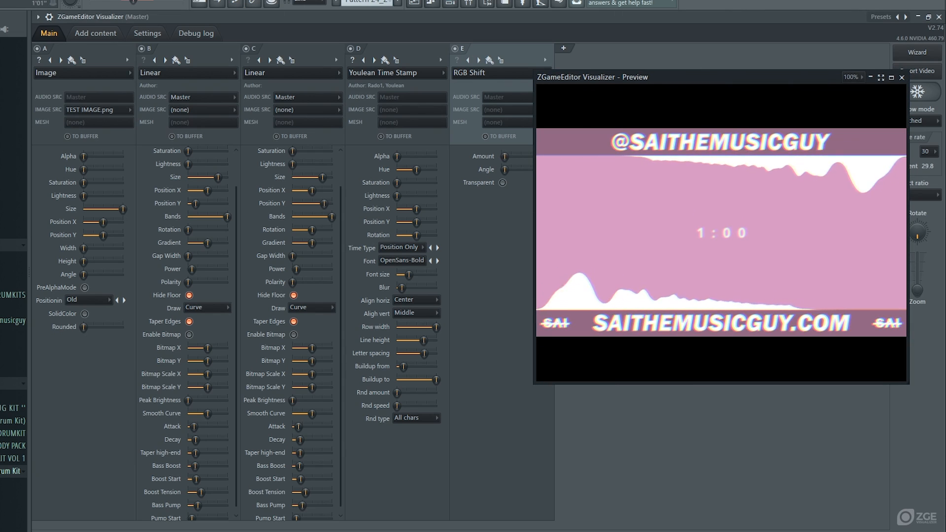
pyautogui.press('space')
# Fine-tune the peak Vol of track 6's Fruity Peak Controller and recheck the RGB Shift in the Master track's visualizer
pyautogui.click(938, 16)
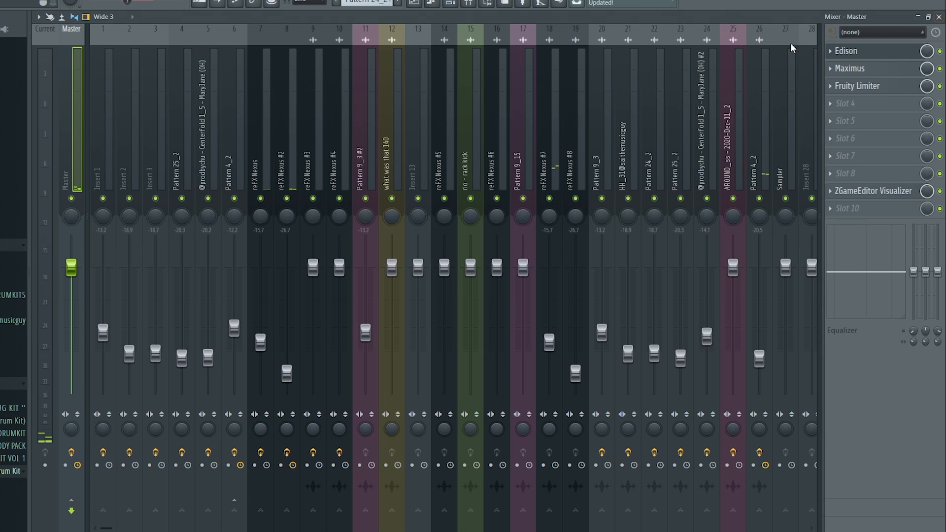
pyautogui.click(230, 152)
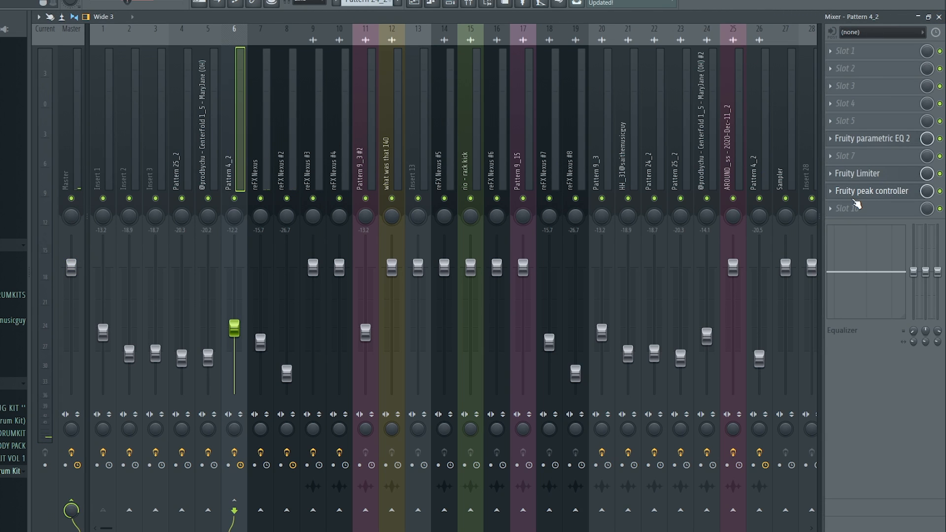
pyautogui.click(860, 192)
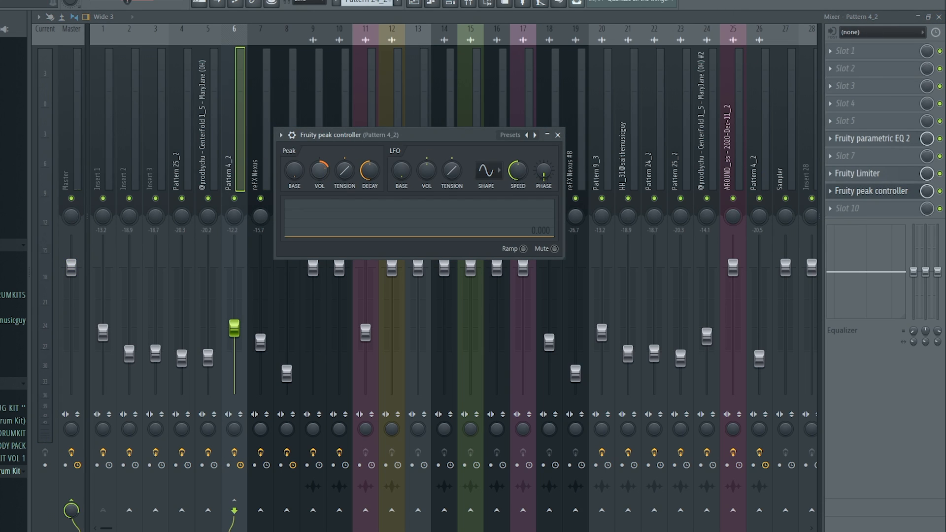
pyautogui.click(83, 163)
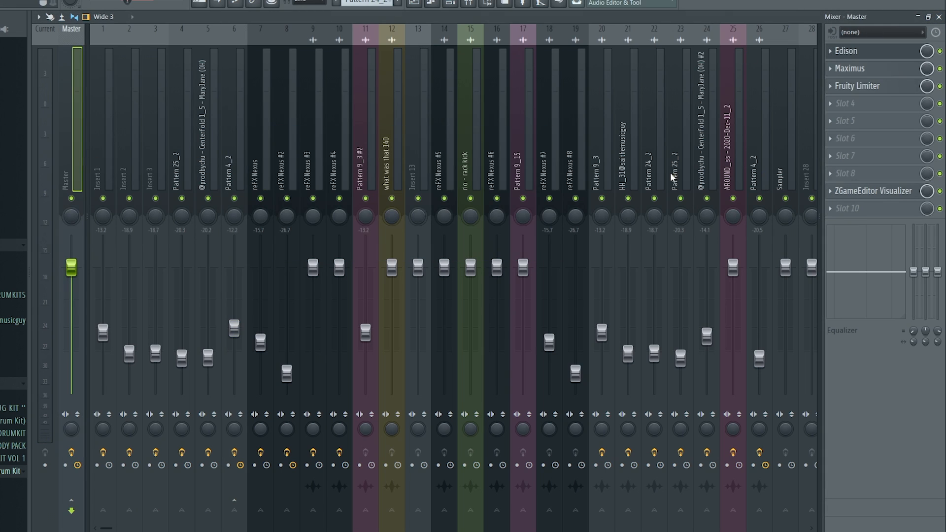
pyautogui.click(887, 191)
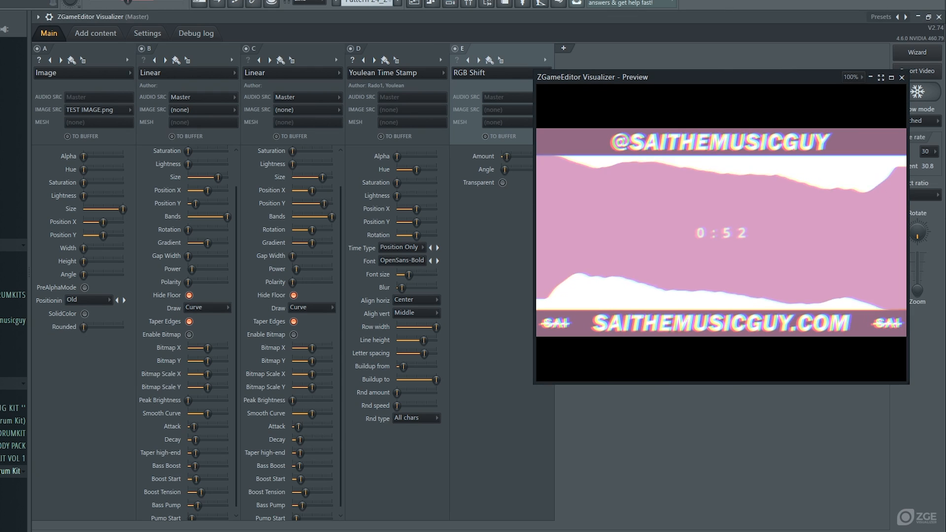